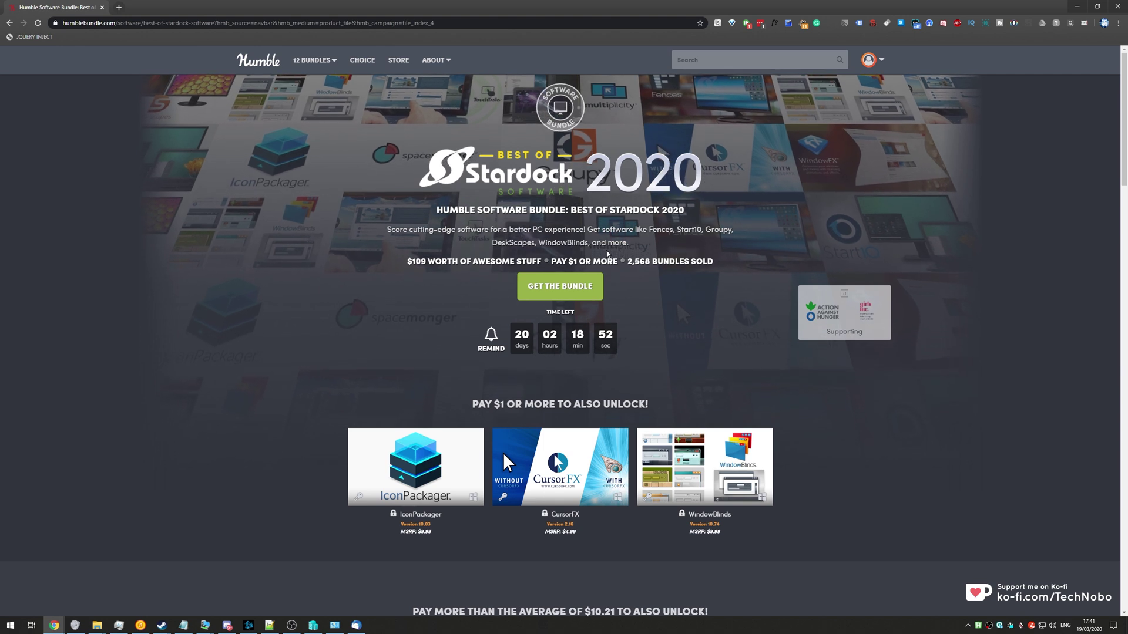
- Scroll to the 'Pay $15 or more' tier and expand the Multiplicity 3 tile's details
scroll(643, 290, "down", 6)
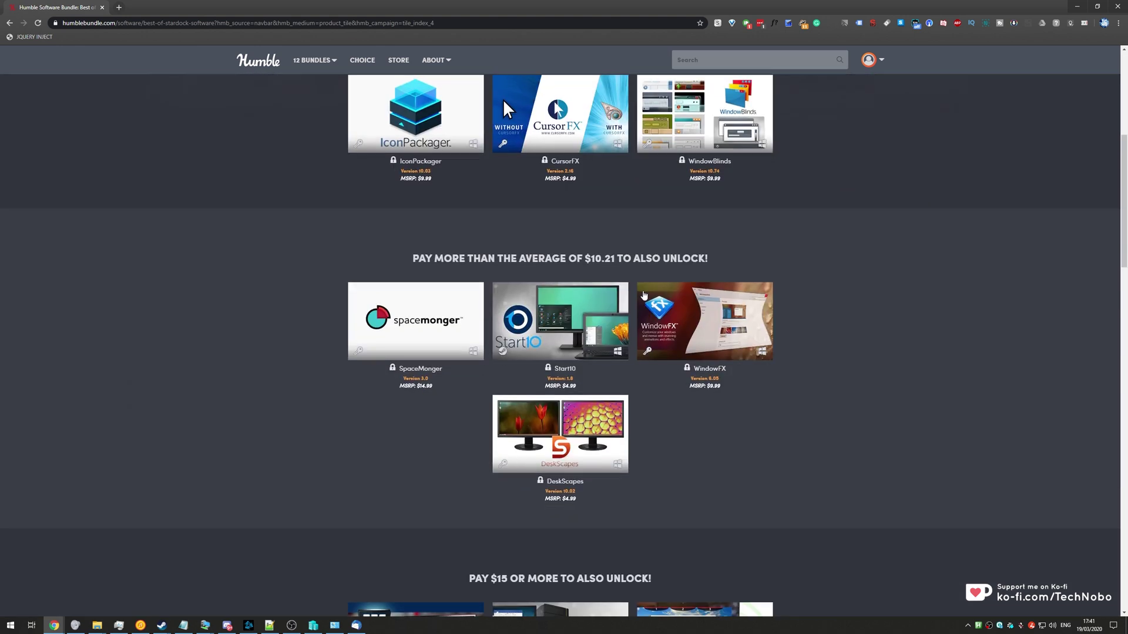
scroll(644, 295, "down", 6)
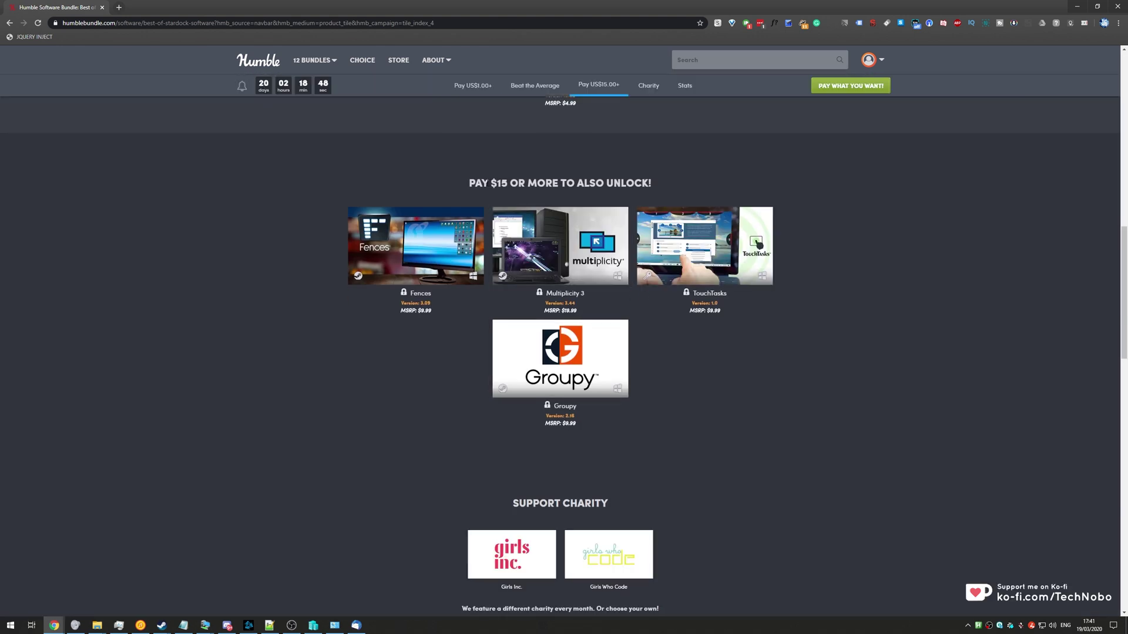
double_click(501, 182)
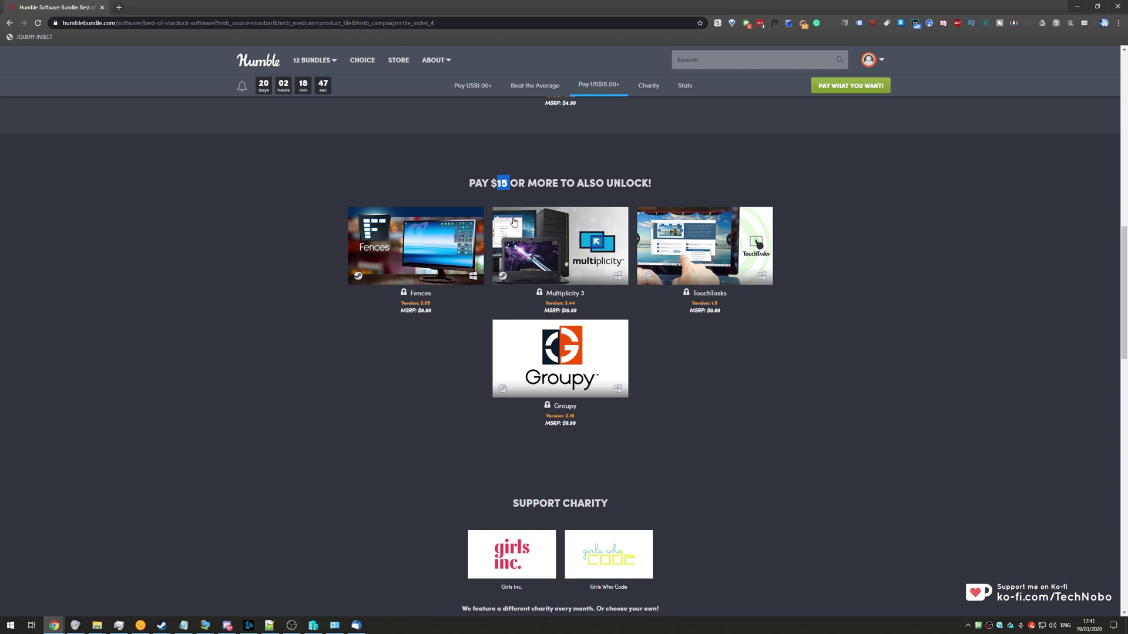
left_click(578, 261)
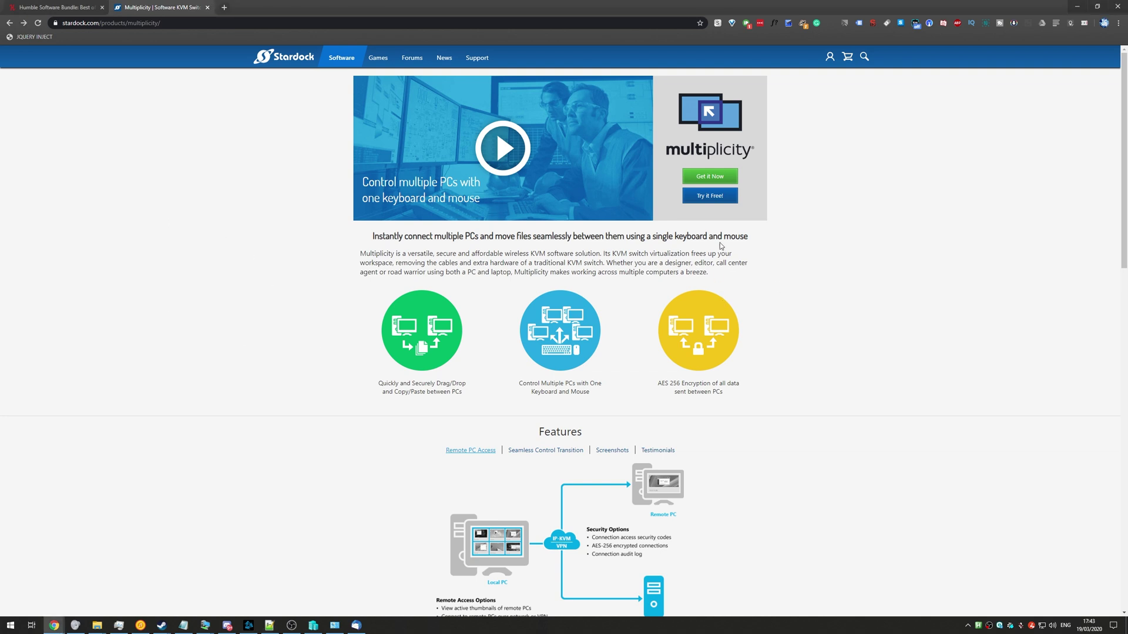
- Download the Multiplicity 3 trial via 'Try it Free!' and run the installer, approving UAC
left_click(708, 199)
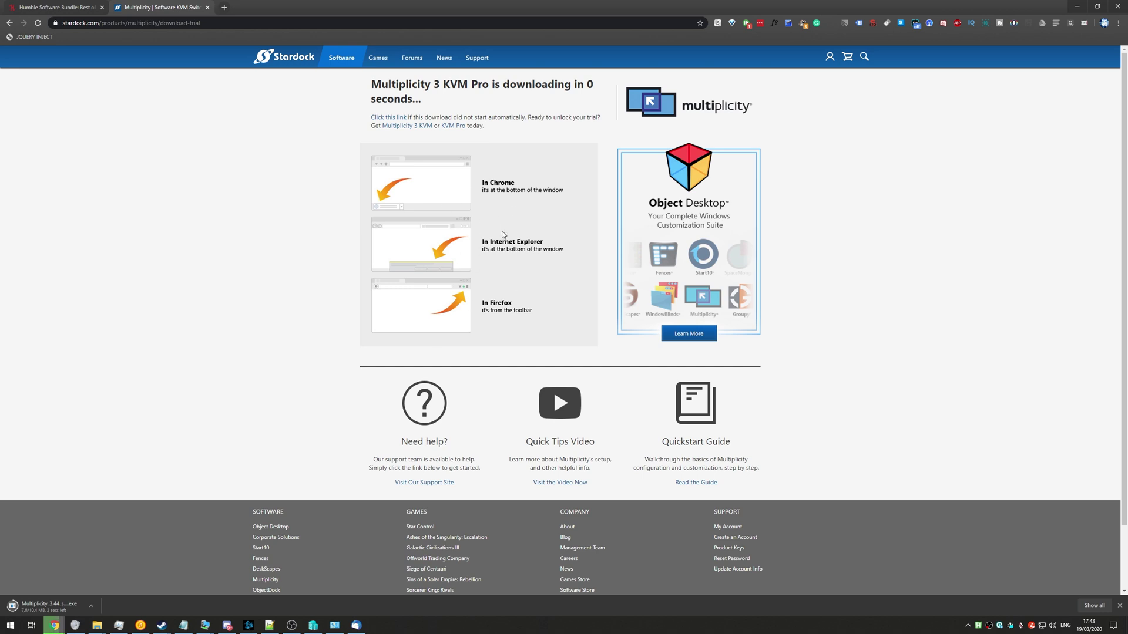
left_click(48, 608)
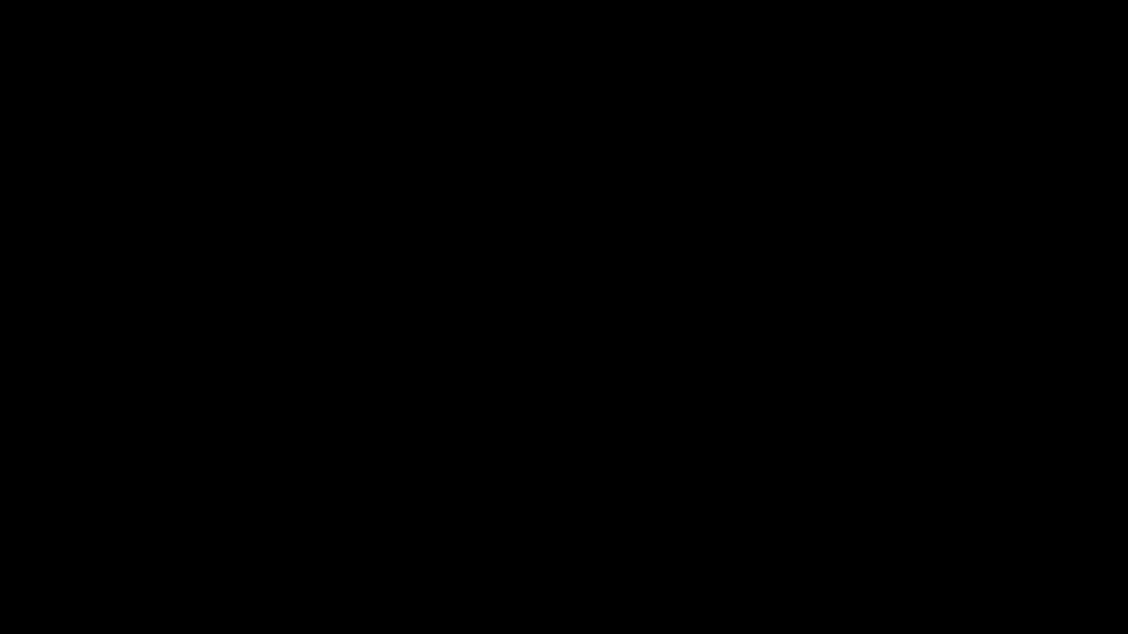
left_click(516, 375)
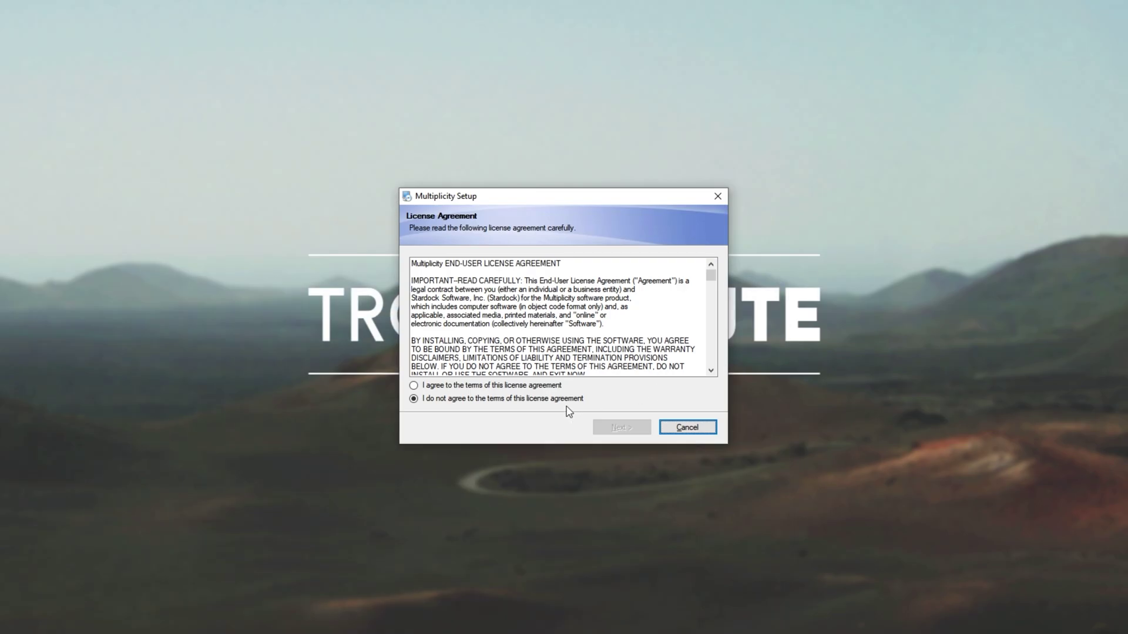
- Accept the licence, continue through setup, and activate the 30 Day Trial
left_click(545, 385)
left_click(601, 427)
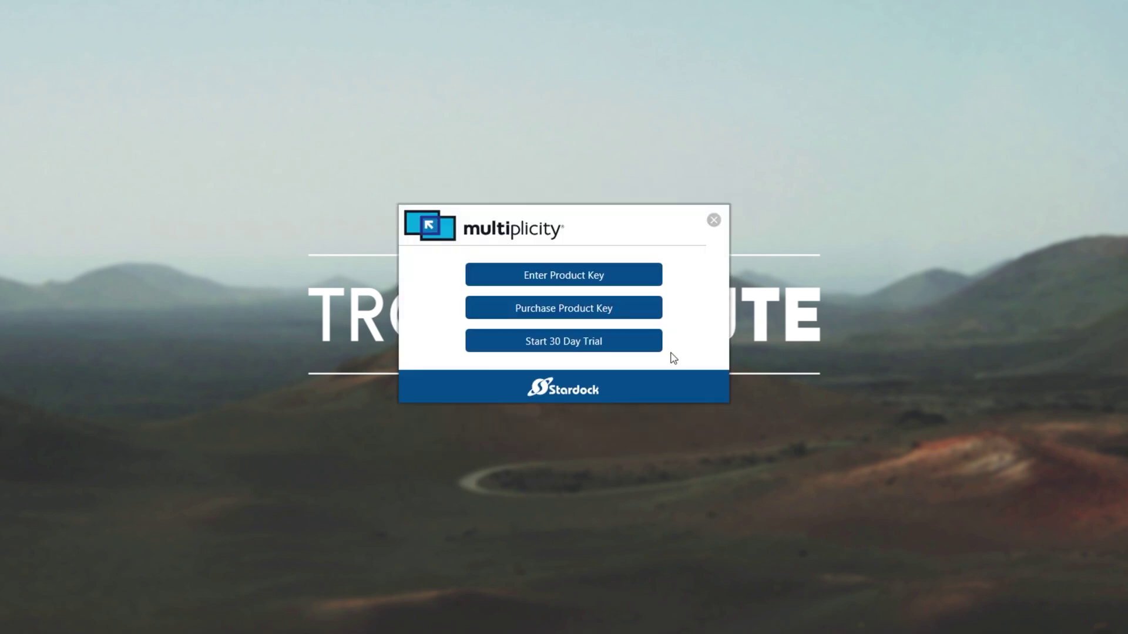
left_click(555, 348)
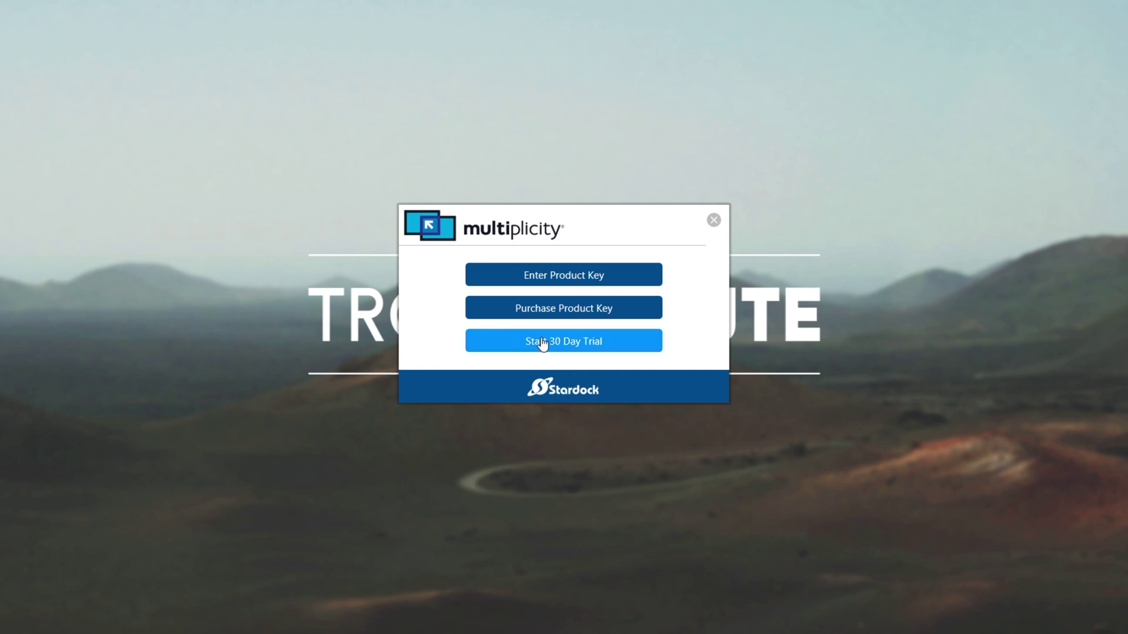
left_click(577, 281)
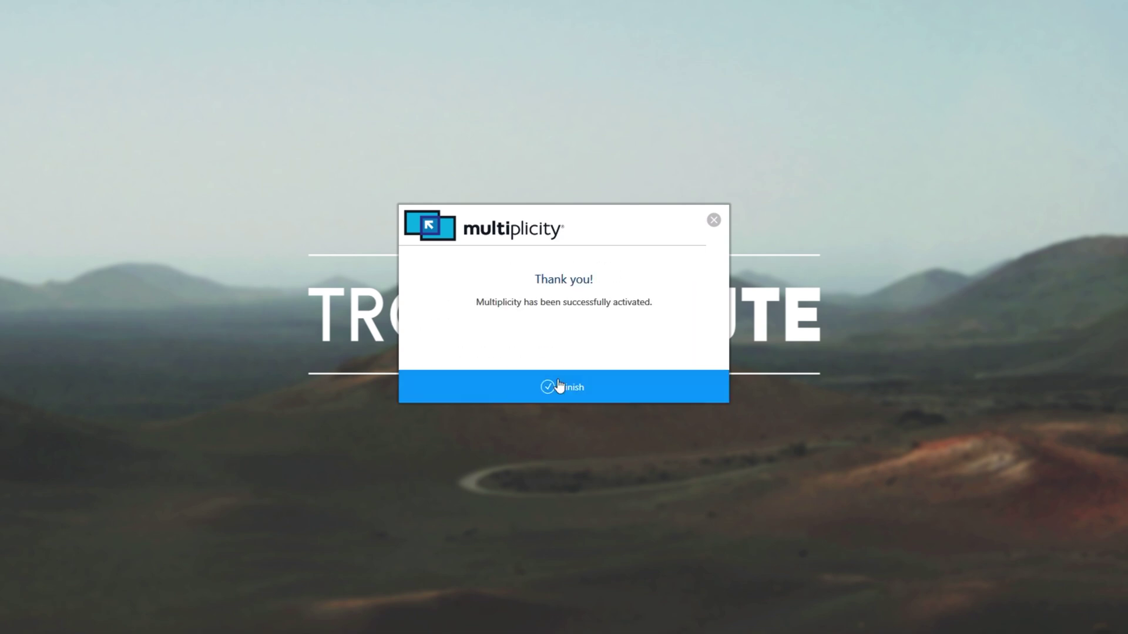
left_click(581, 383)
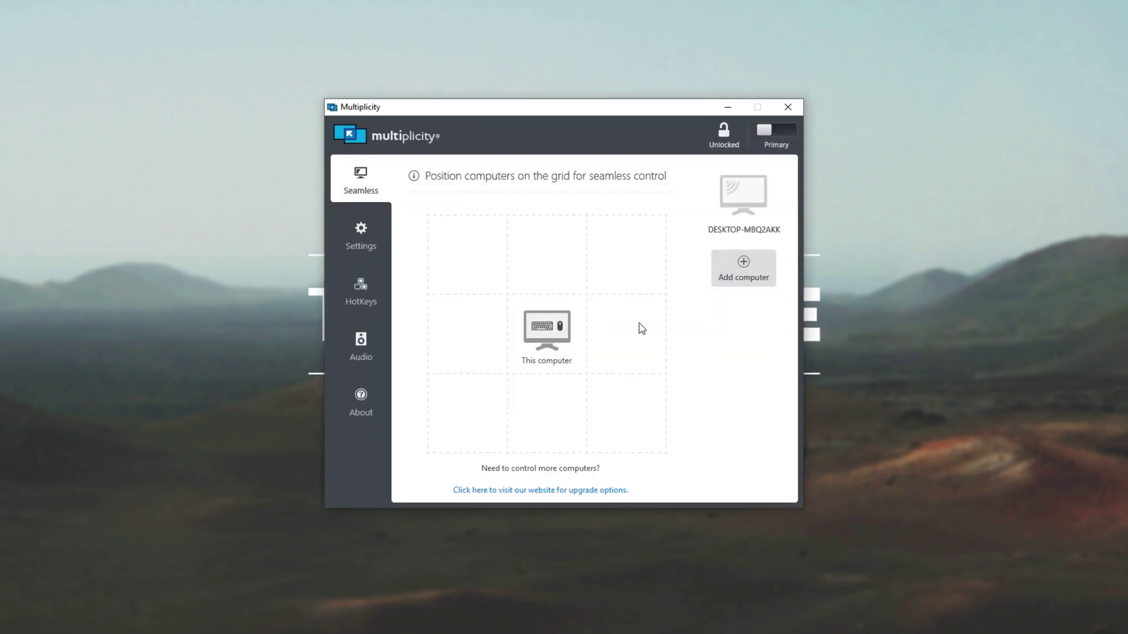
- Decline the 'Switch to be a secondary?' prompt so this PC stays primary
left_click(771, 133)
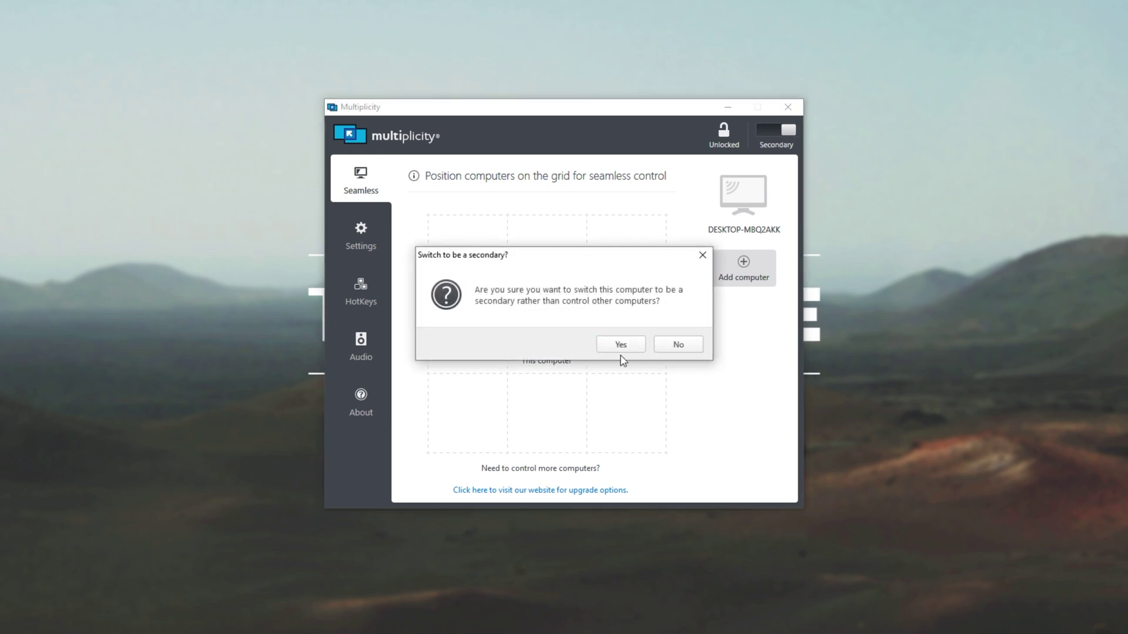
left_click(677, 345)
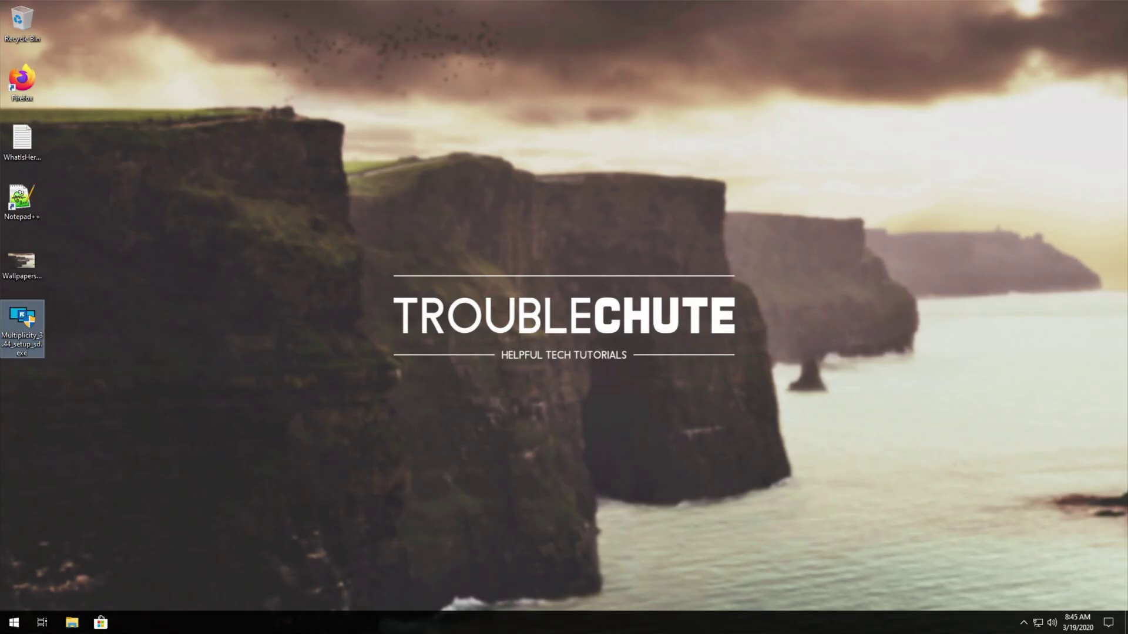
- Run the setup file on the second PC, approve UAC, and choose 'Be a Secondary computer'
double_click(12, 352)
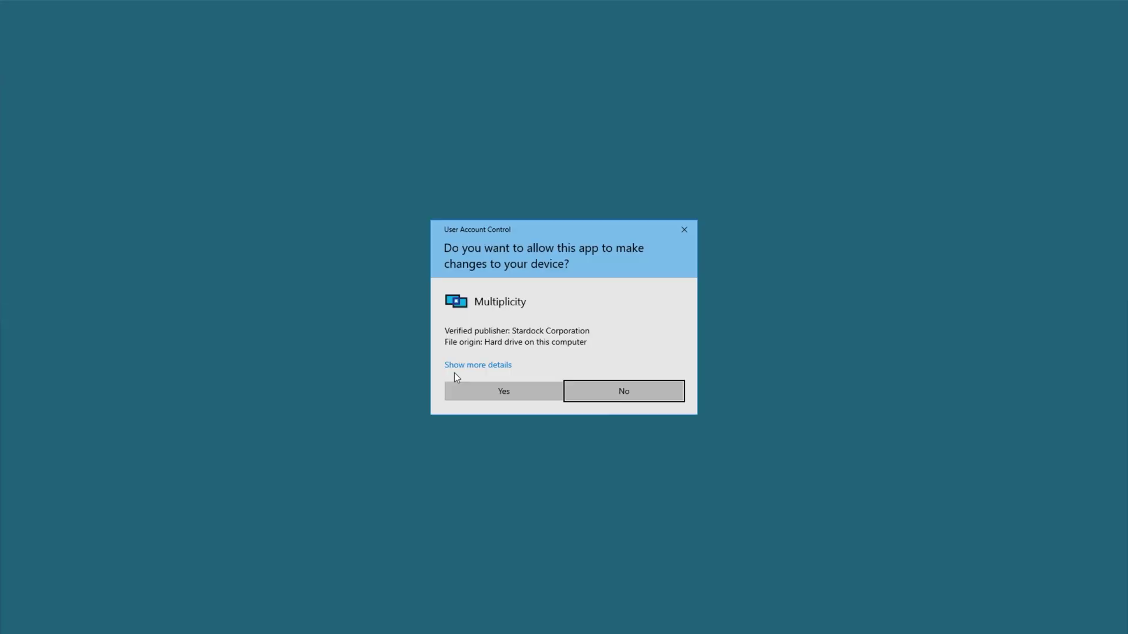
left_click(498, 389)
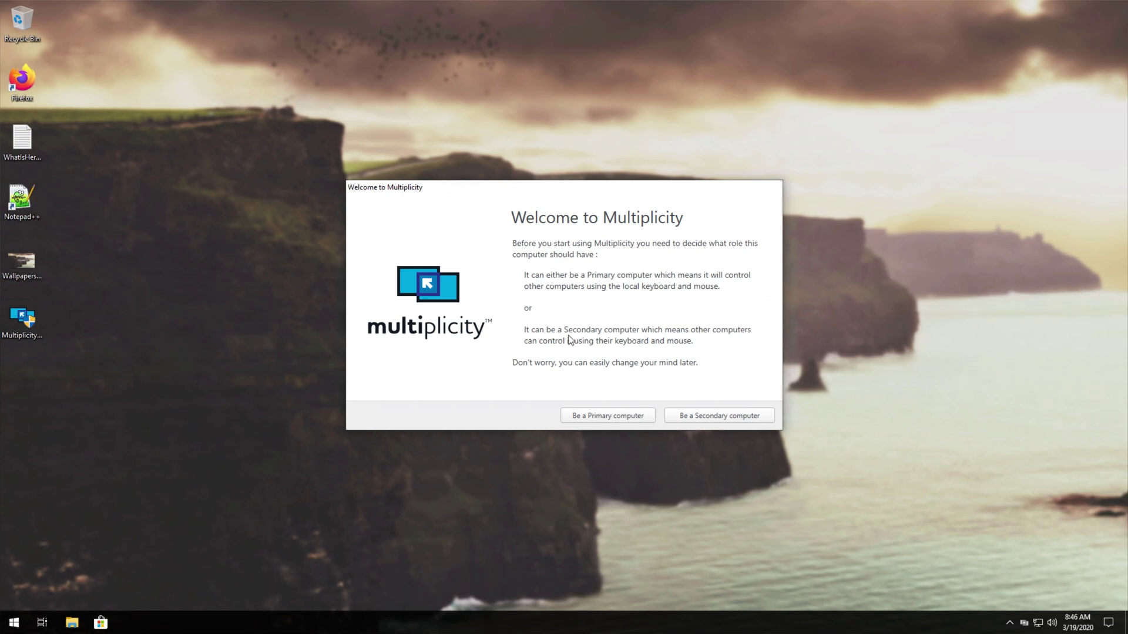
left_click(700, 417)
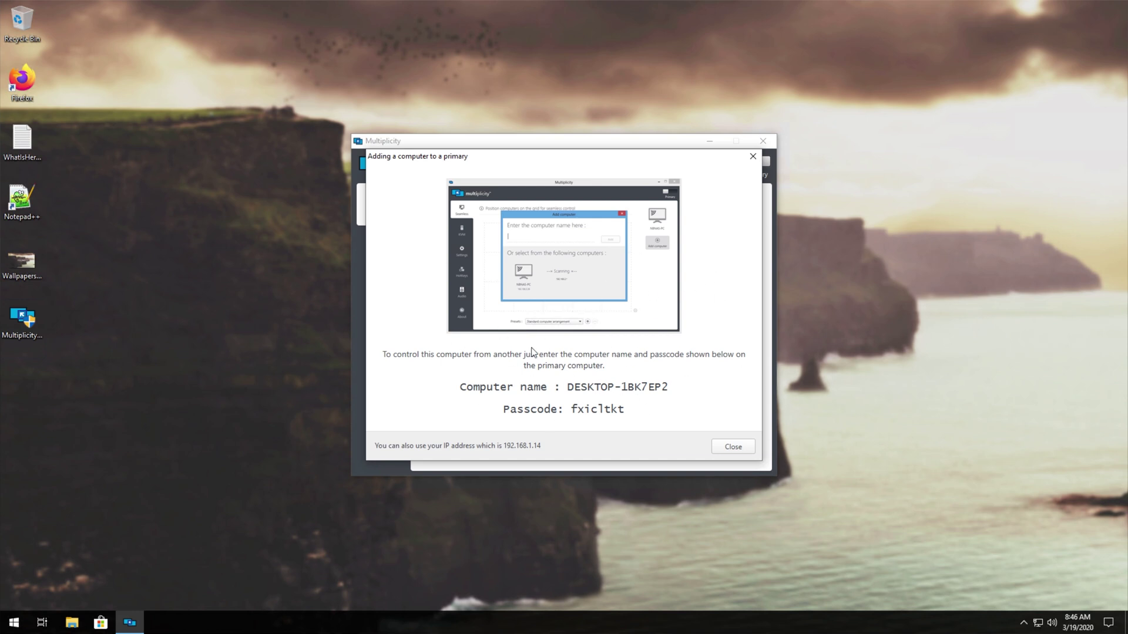
- Switch the second PC's network connection to the Private profile in Network & Internet settings
left_click(1058, 392)
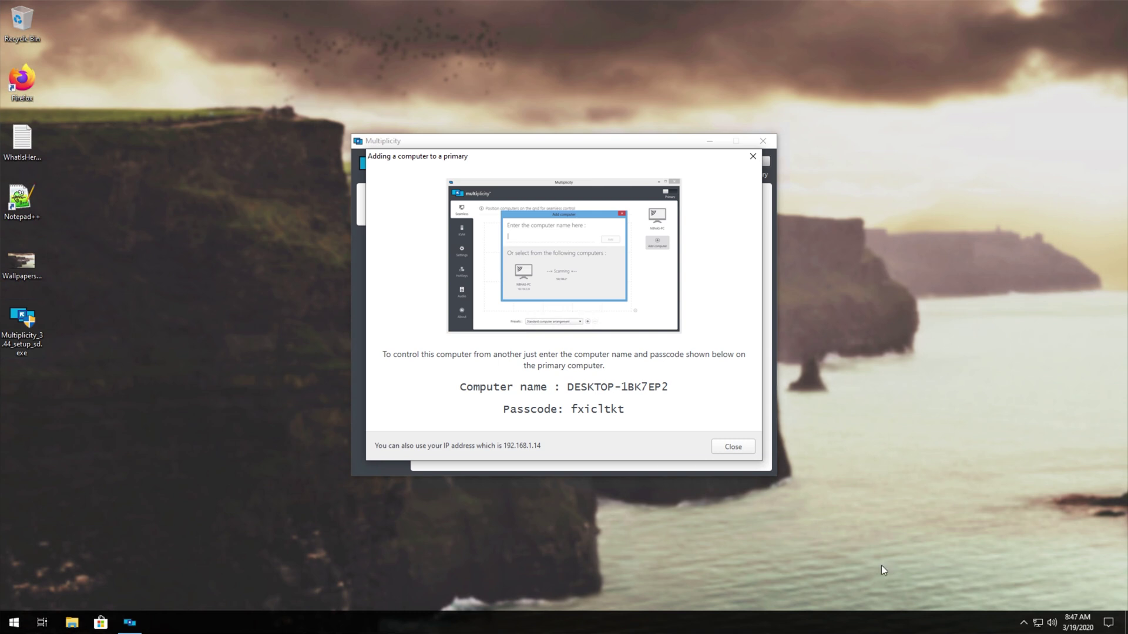
left_click(1041, 623)
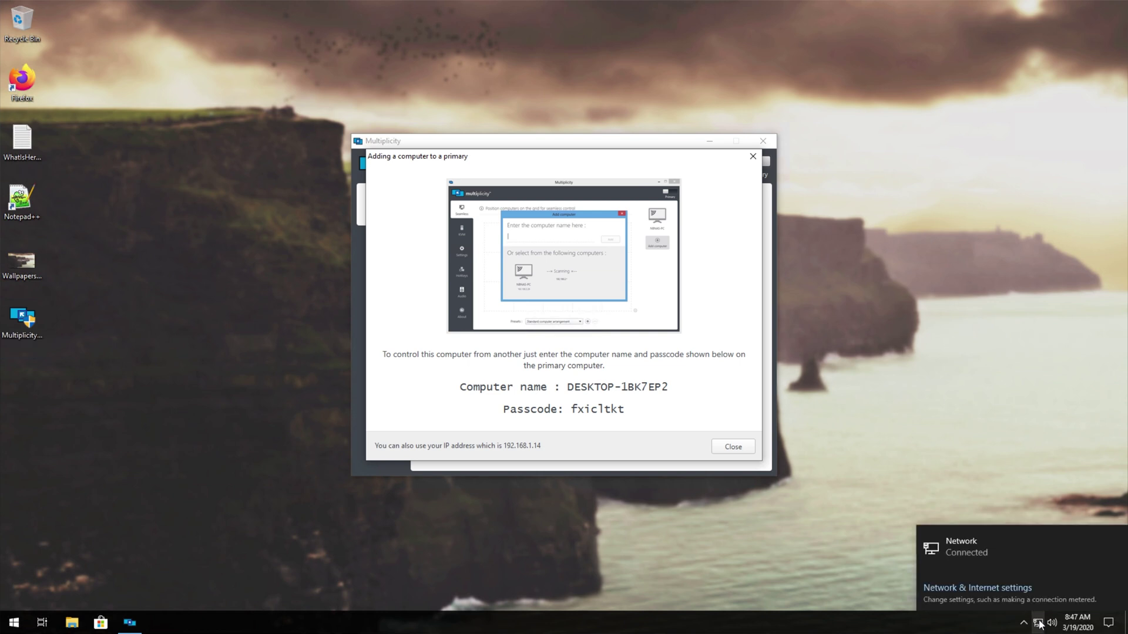
left_click(998, 550)
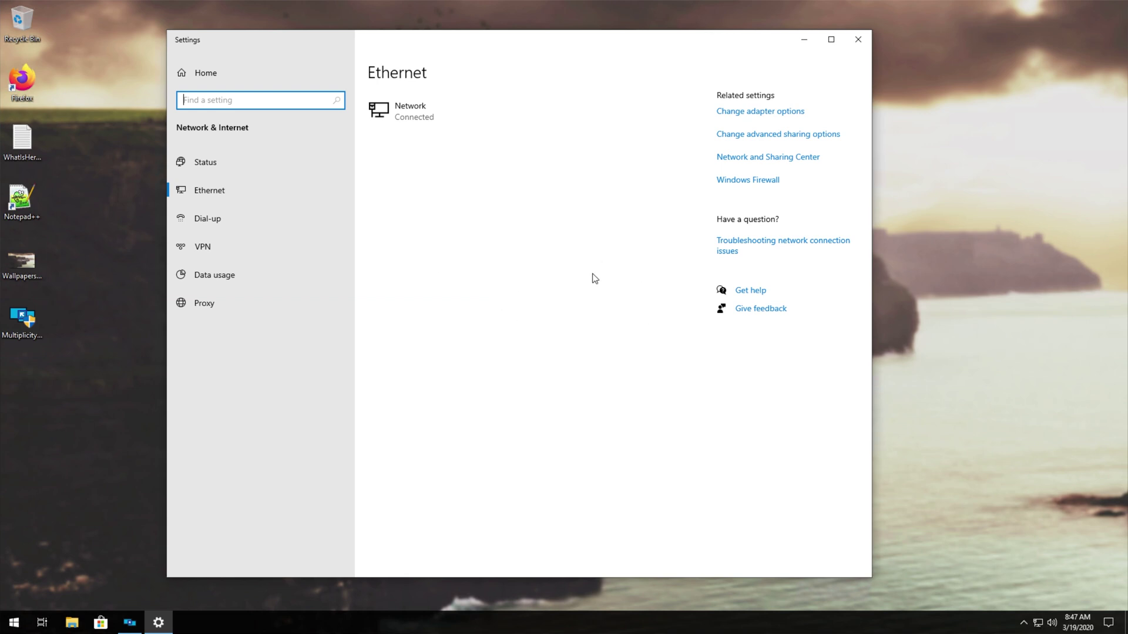
left_click(418, 116)
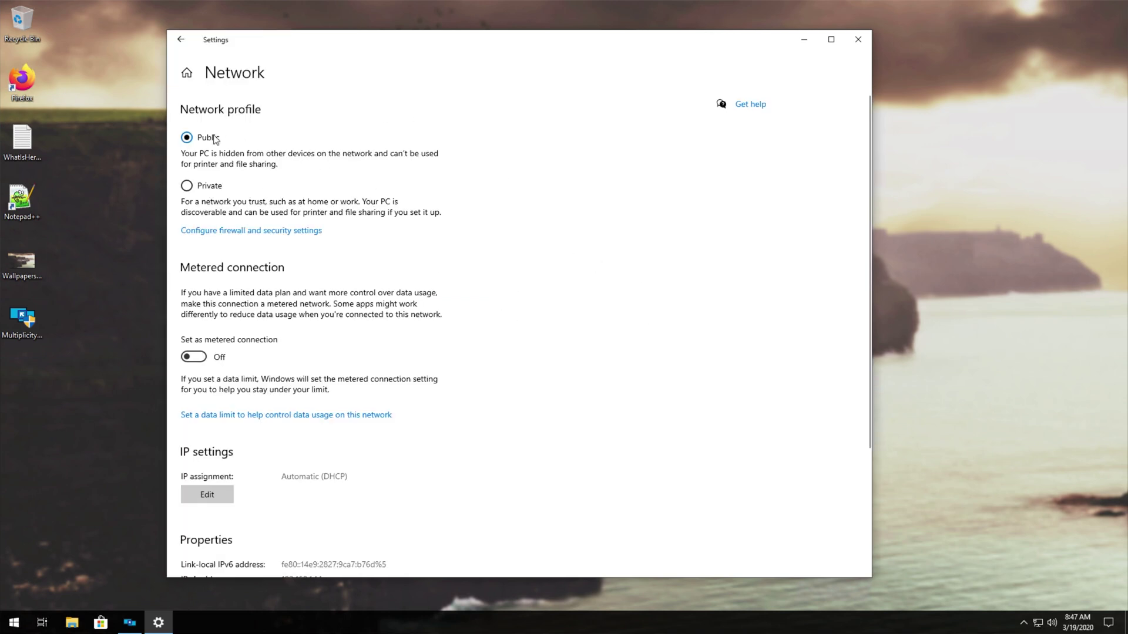
left_click(211, 188)
left_click(857, 41)
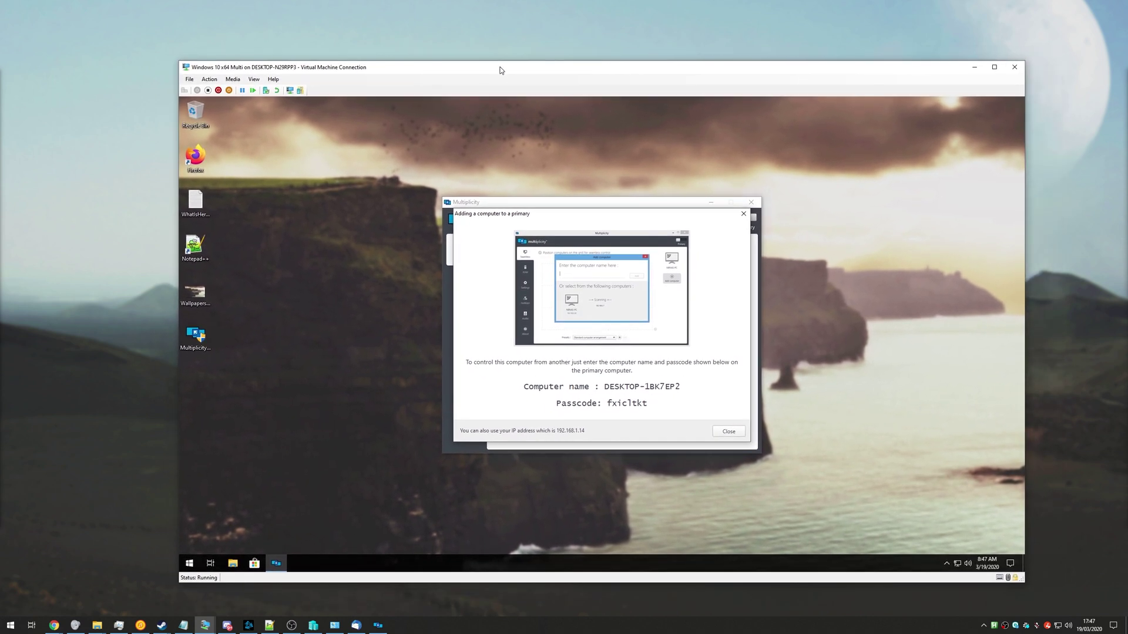
- Move the second PC's window to the lower left and bring the primary's Multiplicity window forward
left_click_drag(596, 213, 138, 333)
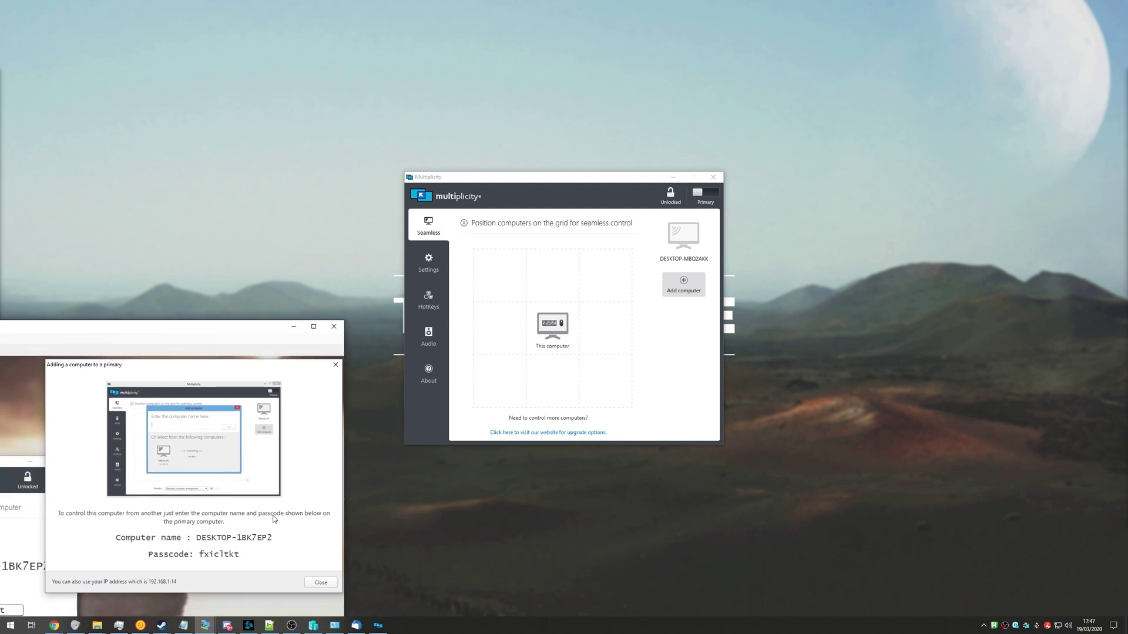
left_click_drag(604, 179, 606, 187)
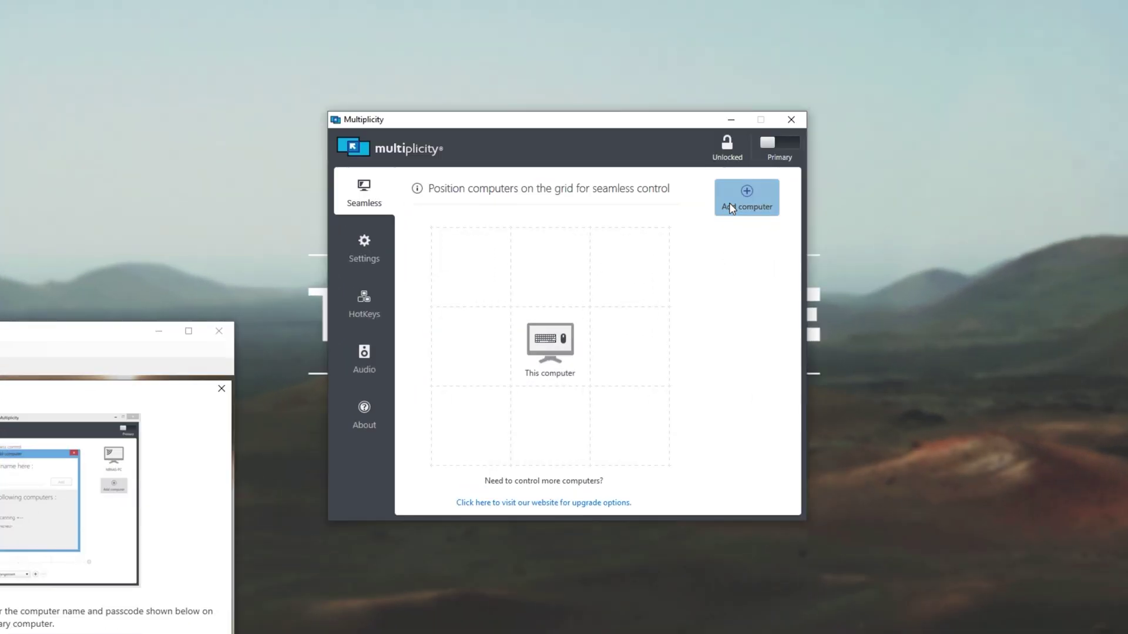
- Pick DESKTOP-1BK7EP2 from the scanned computers in Add computer and add it
left_click(731, 209)
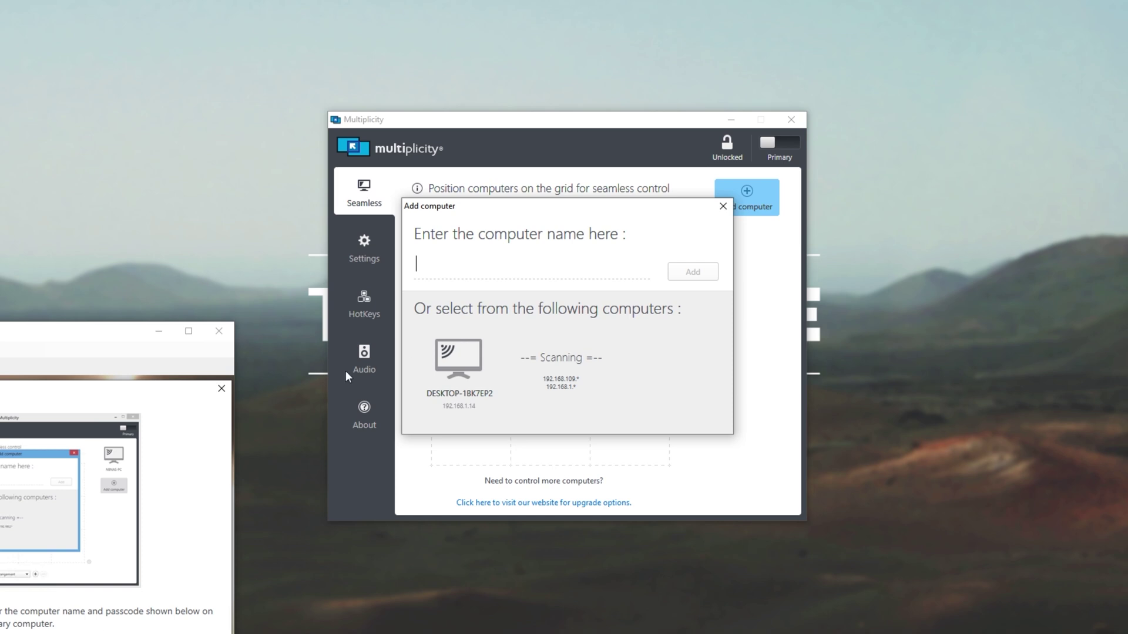
left_click(470, 379)
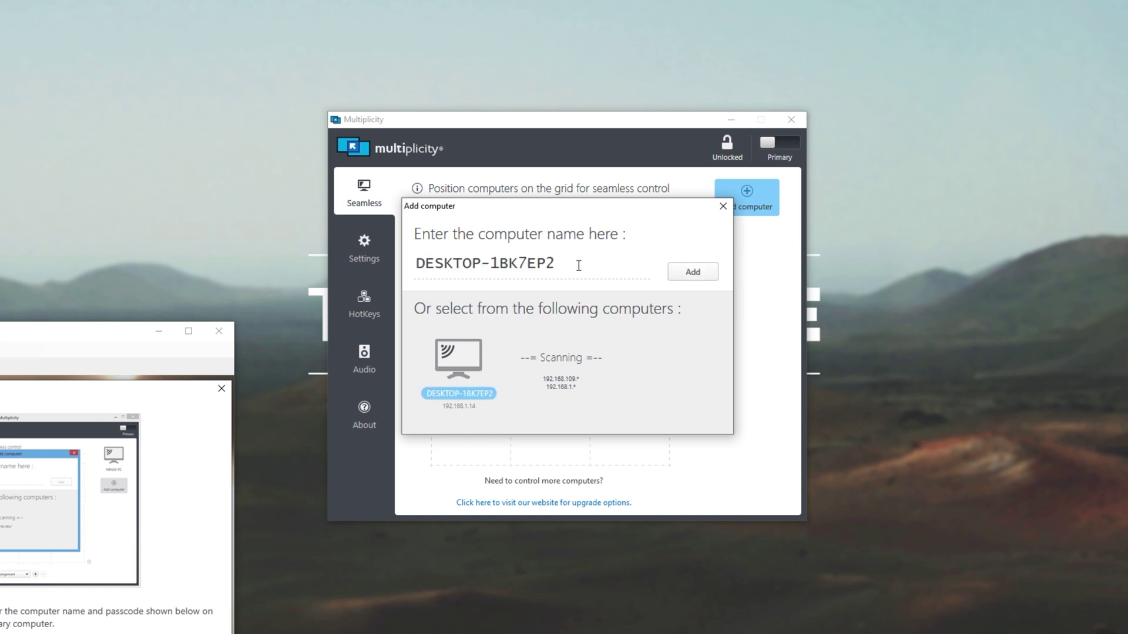
left_click_drag(601, 259, 417, 280)
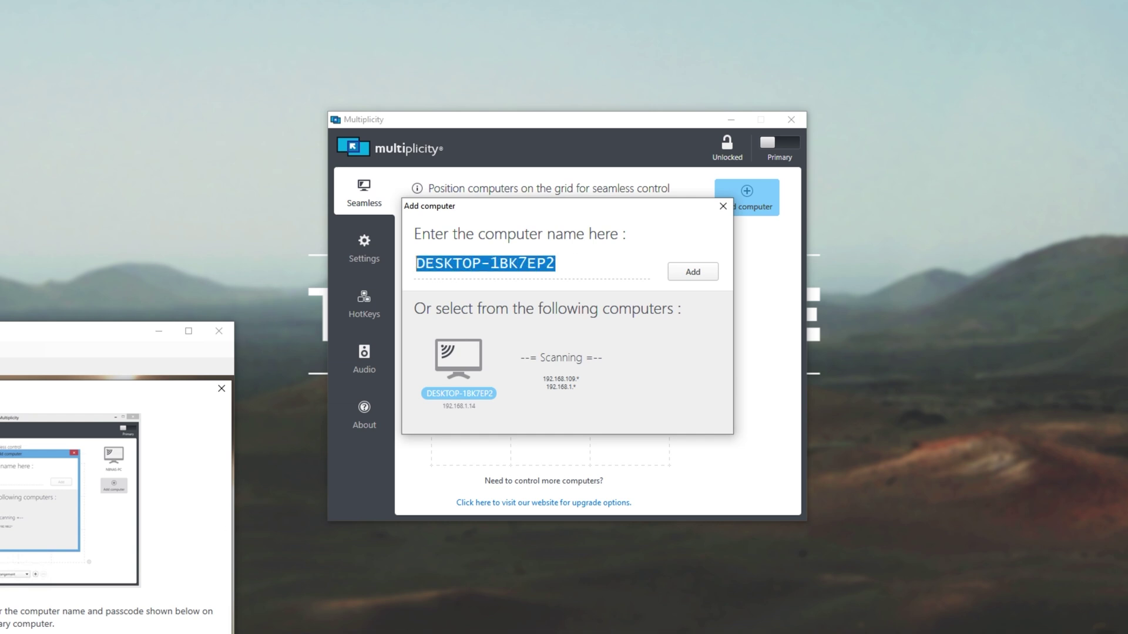
left_click(692, 271)
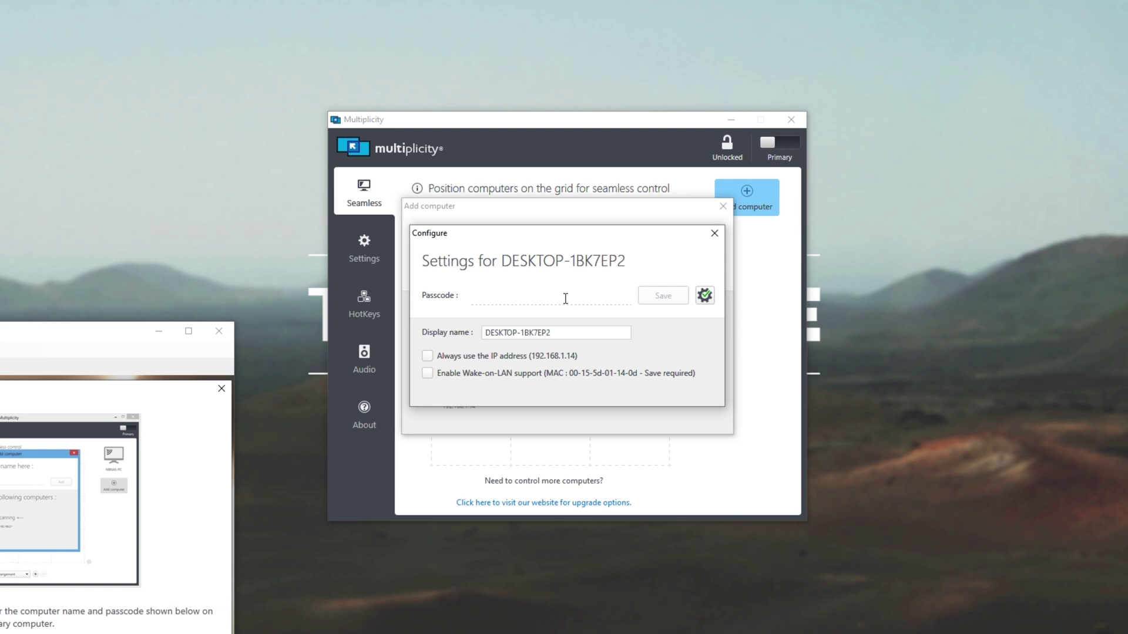
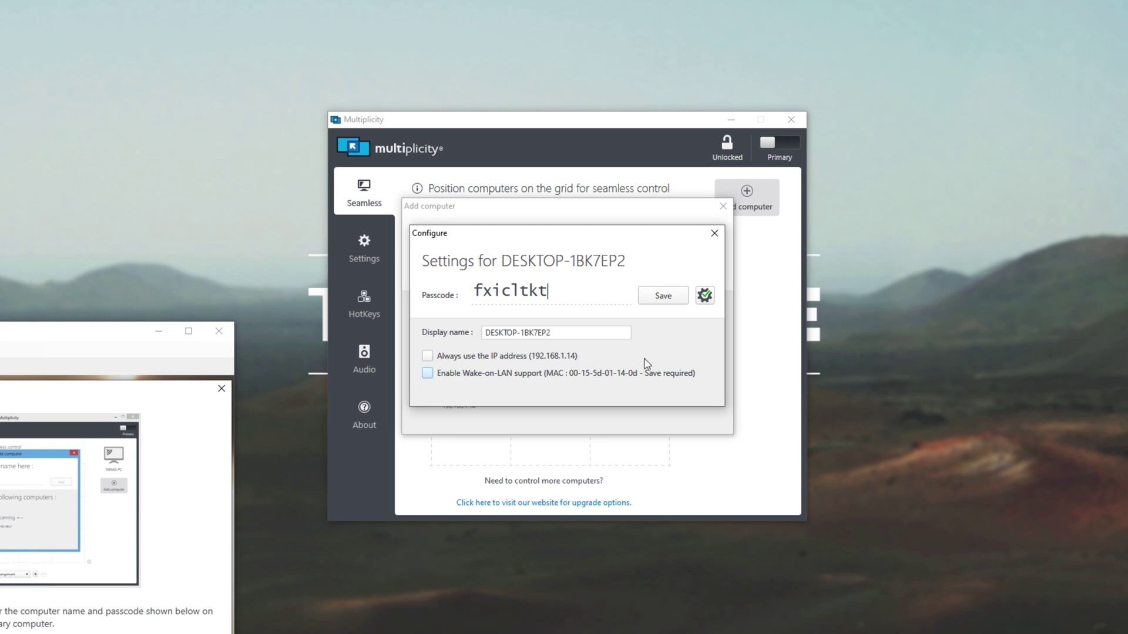
- Enter the secondary computer's passcode, check the display name, and save DESKTOP-1BK7EP2
left_click_drag(585, 334, 477, 335)
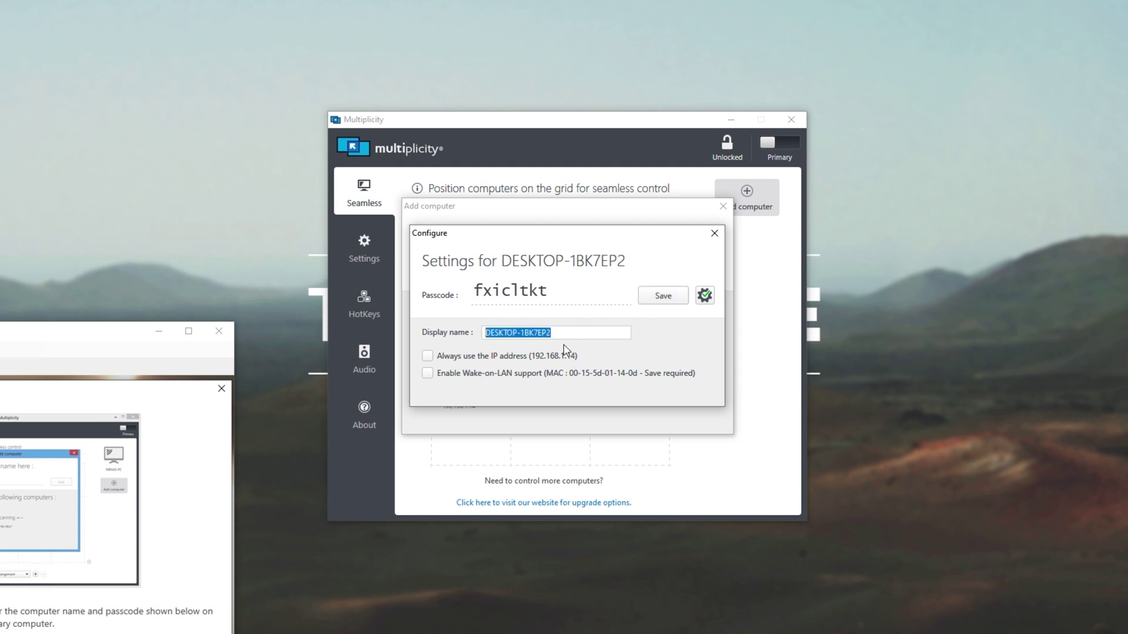
left_click(664, 297)
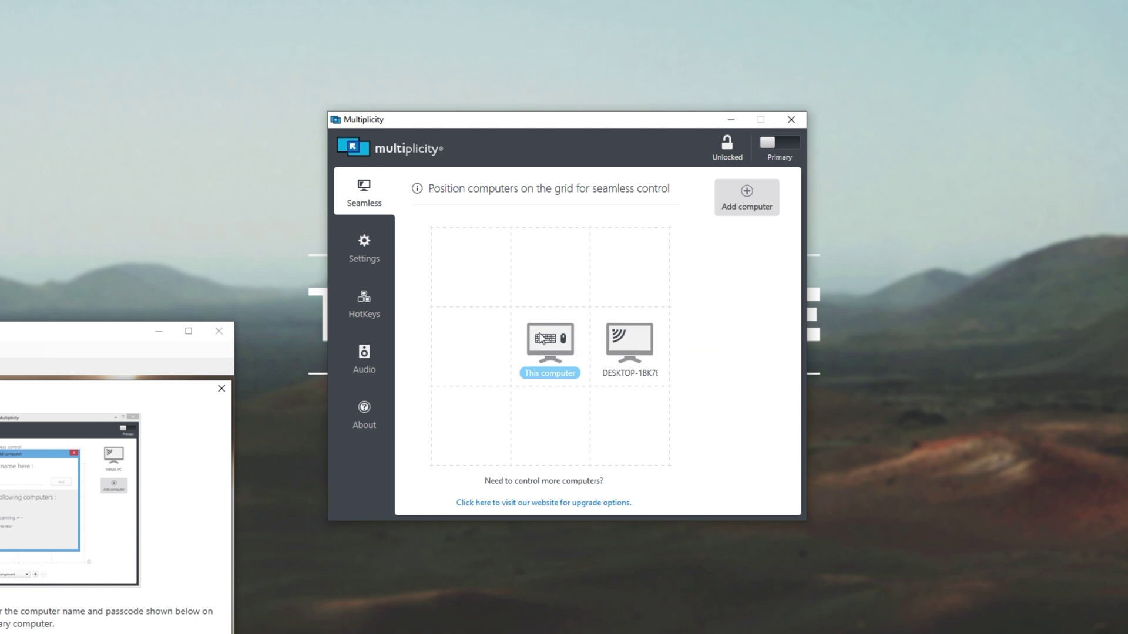
- Drag DESKTOP-1BK7EP2 into the grid cell left of This computer
mouse_move(597, 356)
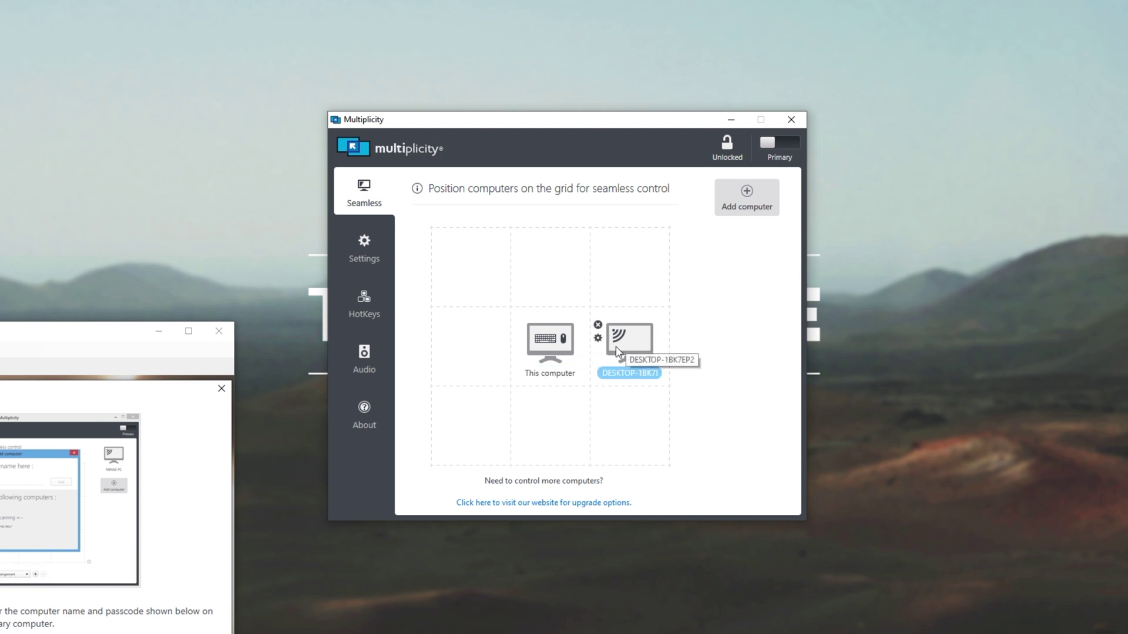
left_click(89, 334)
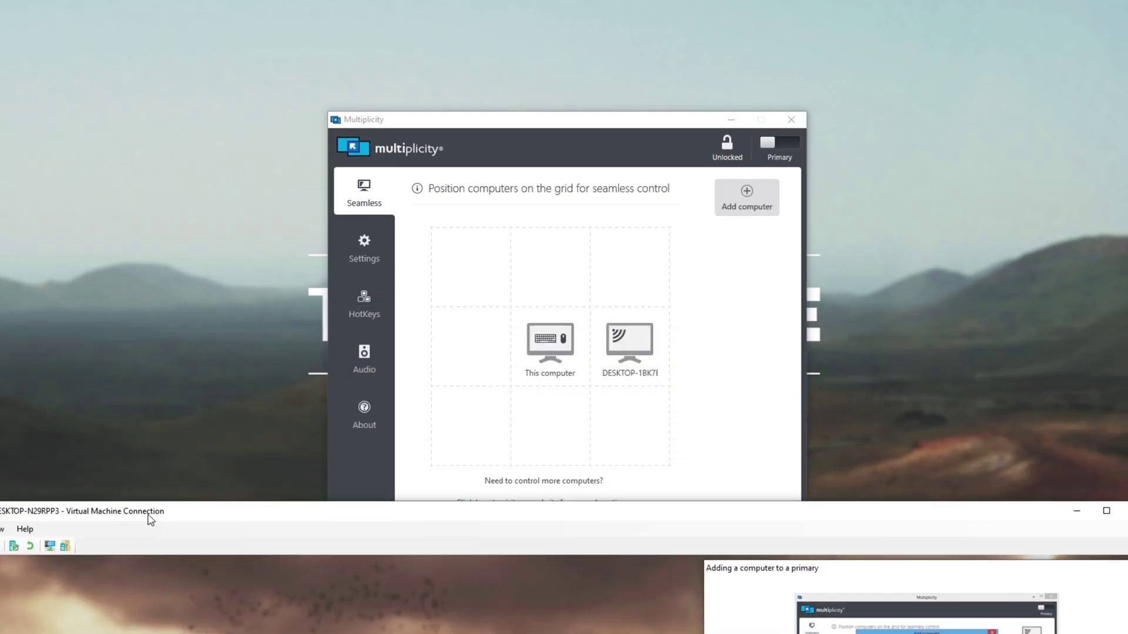
left_click_drag(629, 341, 492, 347)
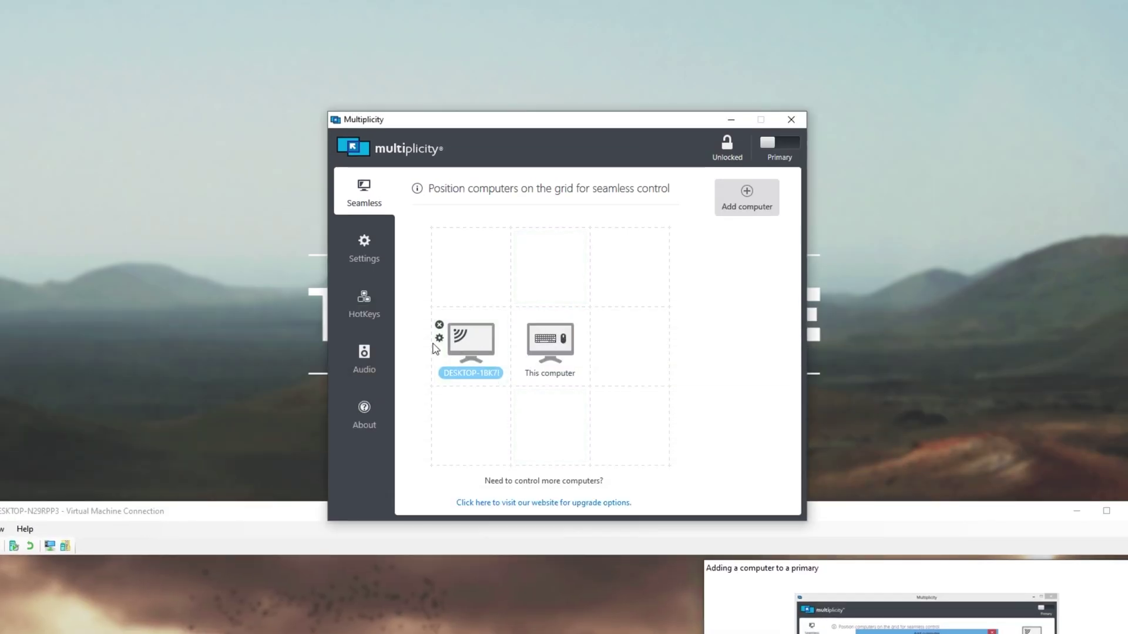
- Rearrange the virtual machine window to show Multiplicity's Control page on secondary DESKTOP-MBQ2AKK
left_click_drag(194, 511, 226, 507)
left_click(559, 123)
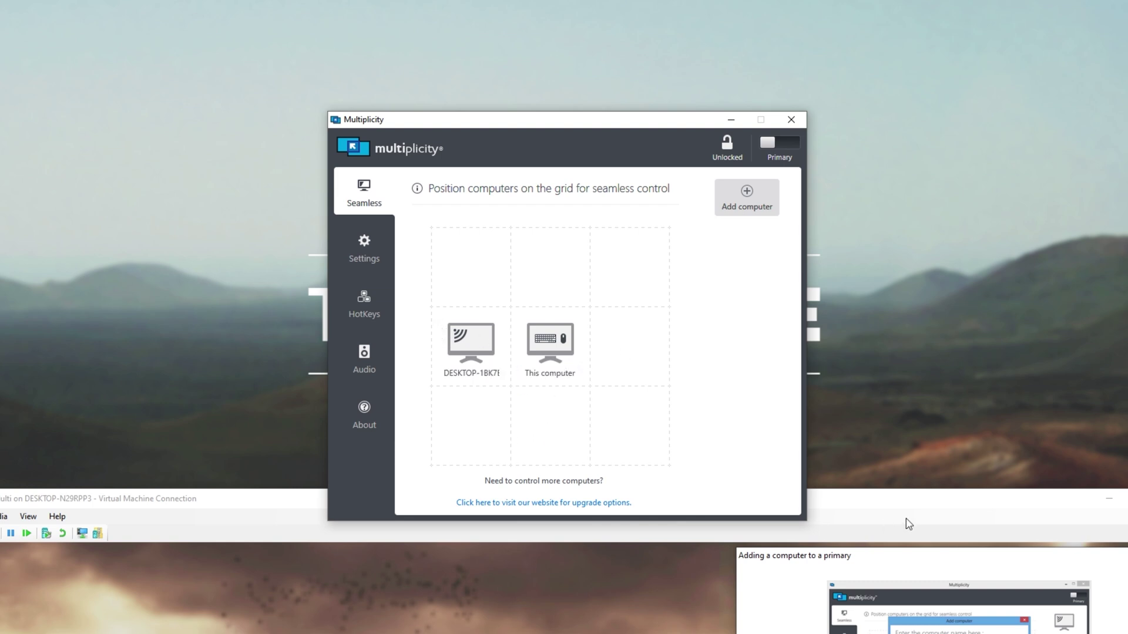
left_click_drag(898, 502, 1003, 182)
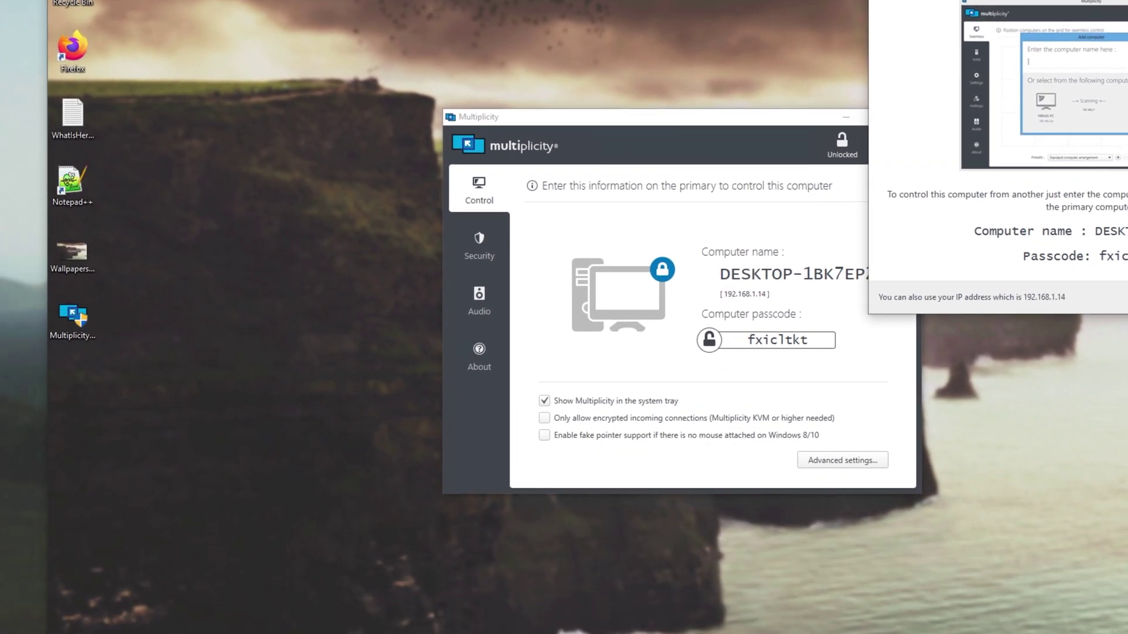
left_click(72, 318)
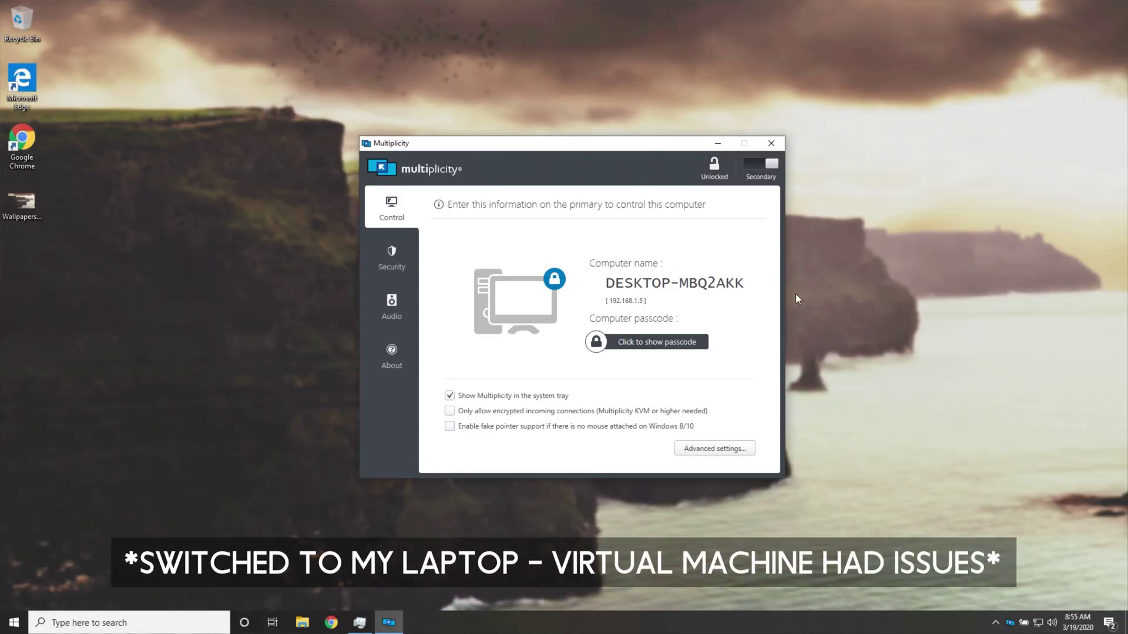
mouse_move(558, 146)
left_mouse_down()
mouse_move(537, 151)
mouse_move(592, 273)
mouse_move(582, 124)
mouse_move(340, 167)
mouse_move(754, 158)
mouse_move(433, 191)
mouse_move(732, 123)
mouse_move(653, 189)
mouse_move(528, 131)
mouse_move(561, 154)
mouse_move(570, 143)
left_mouse_up()
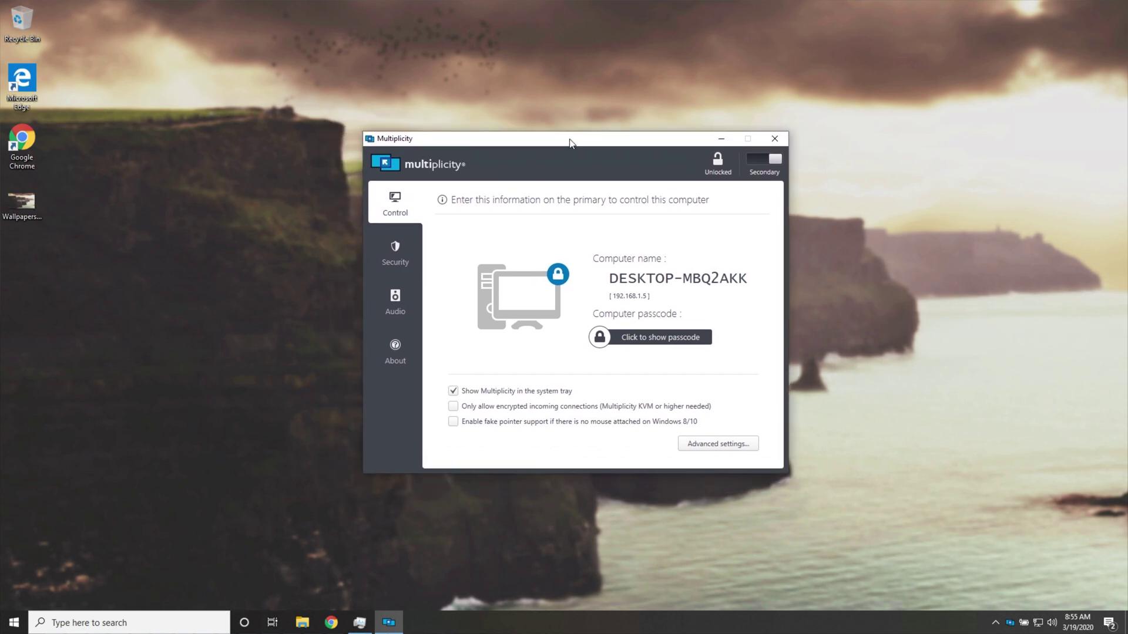
mouse_move(570, 143)
left_mouse_down()
mouse_move(615, 135)
mouse_move(512, 184)
mouse_move(622, 135)
mouse_move(665, 165)
mouse_move(460, 184)
mouse_move(557, 145)
mouse_move(541, 141)
mouse_move(576, 144)
left_mouse_up()
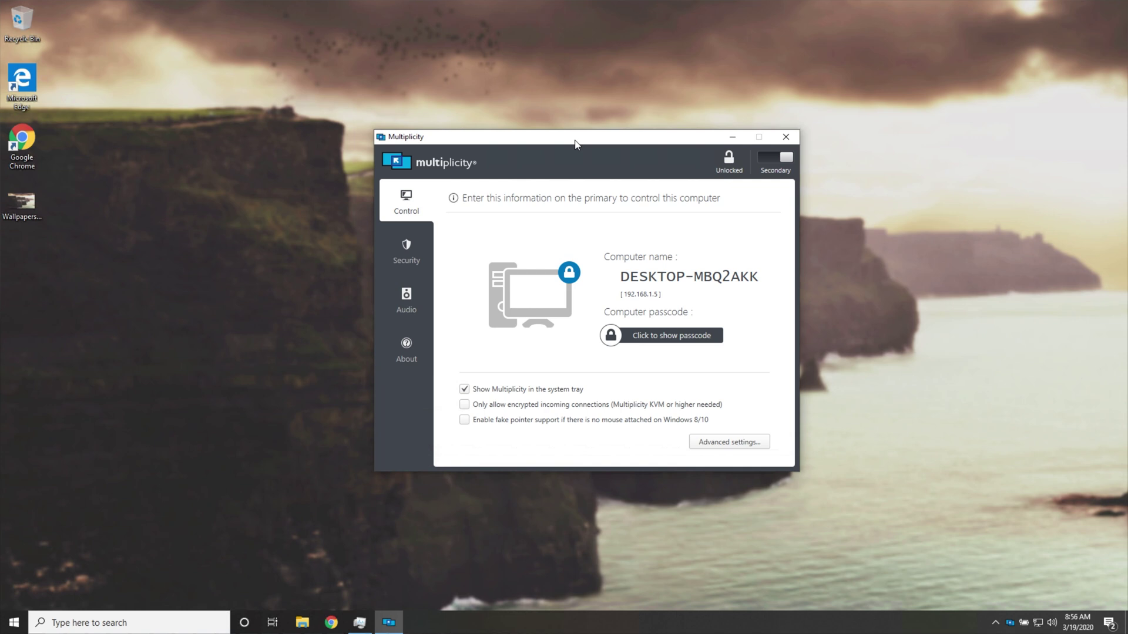
mouse_move(575, 144)
left_mouse_down()
mouse_move(586, 132)
mouse_move(590, 152)
left_mouse_up()
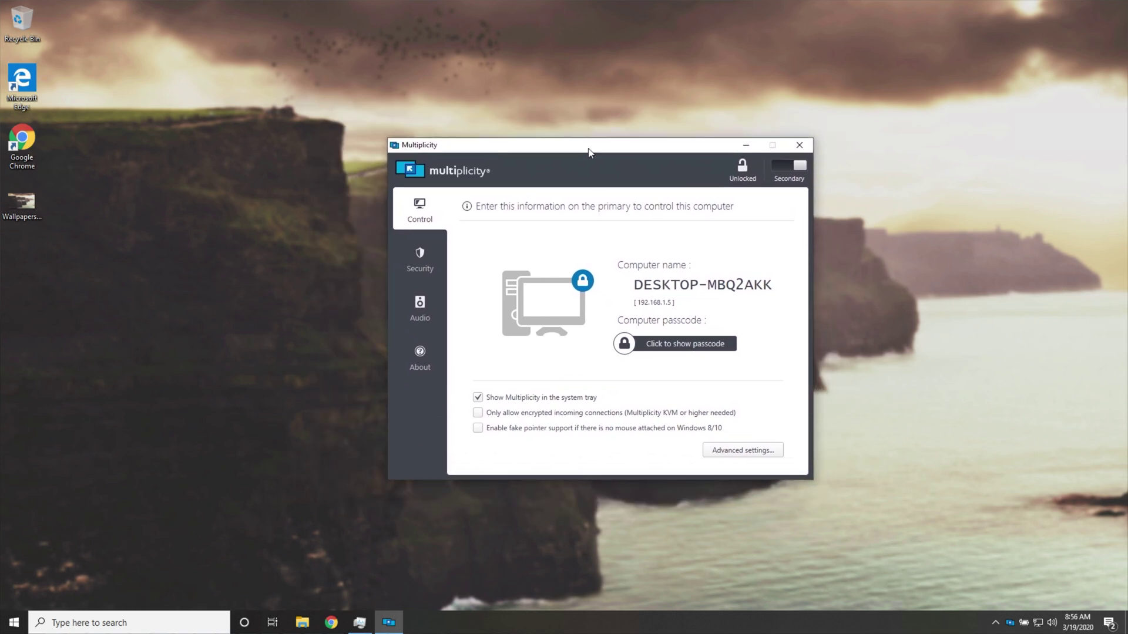
- On the secondary PC, enable audio sharing set to send audio to another computer
left_click(425, 303)
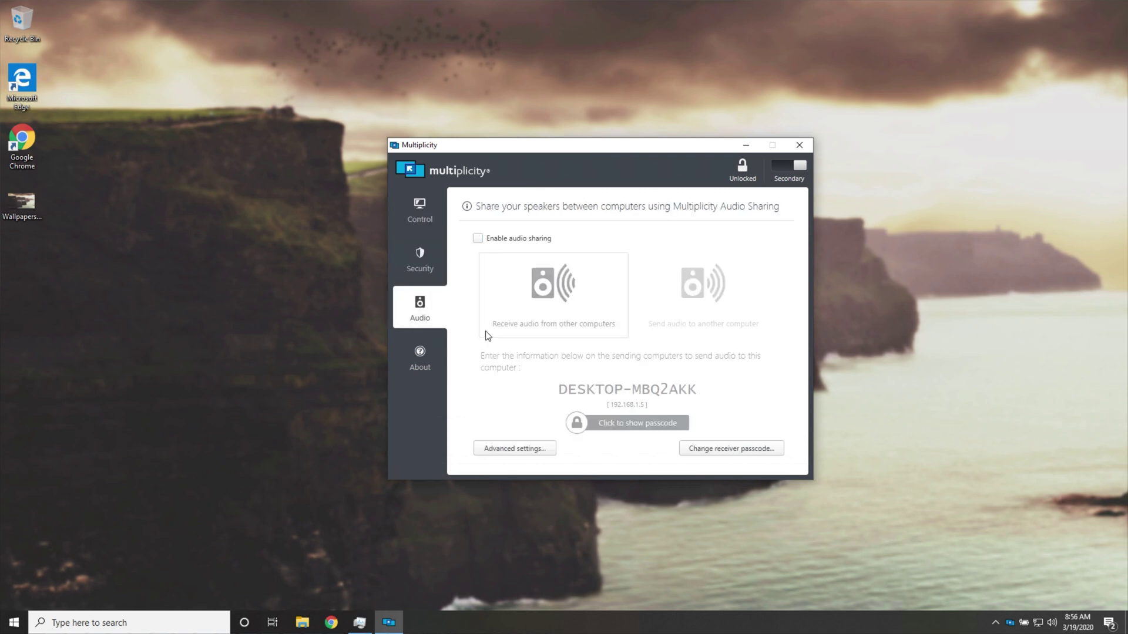
left_click(521, 240)
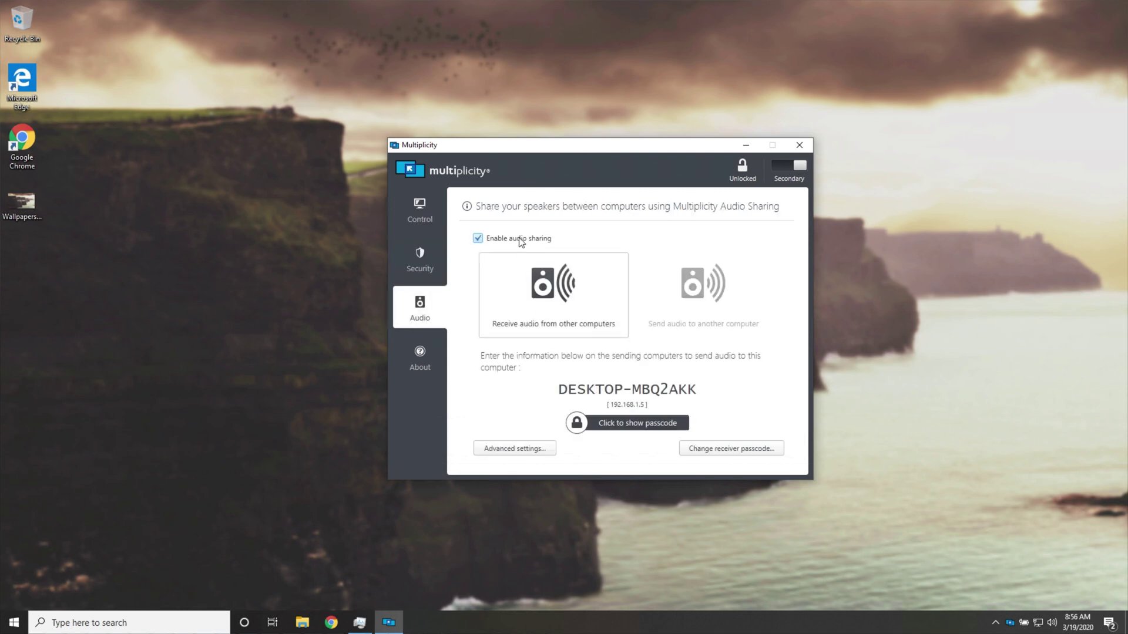
left_click(683, 301)
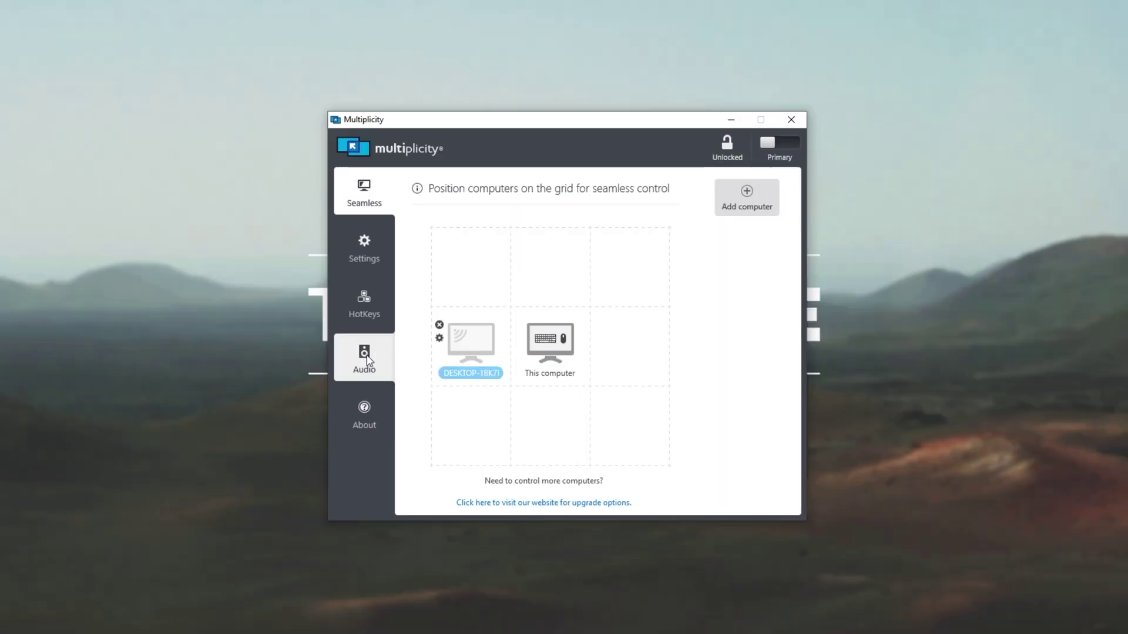
- Enable audio sharing on DESKTOP-N29RPP3 to receive audio and save a new receiver passcode
left_click(366, 358)
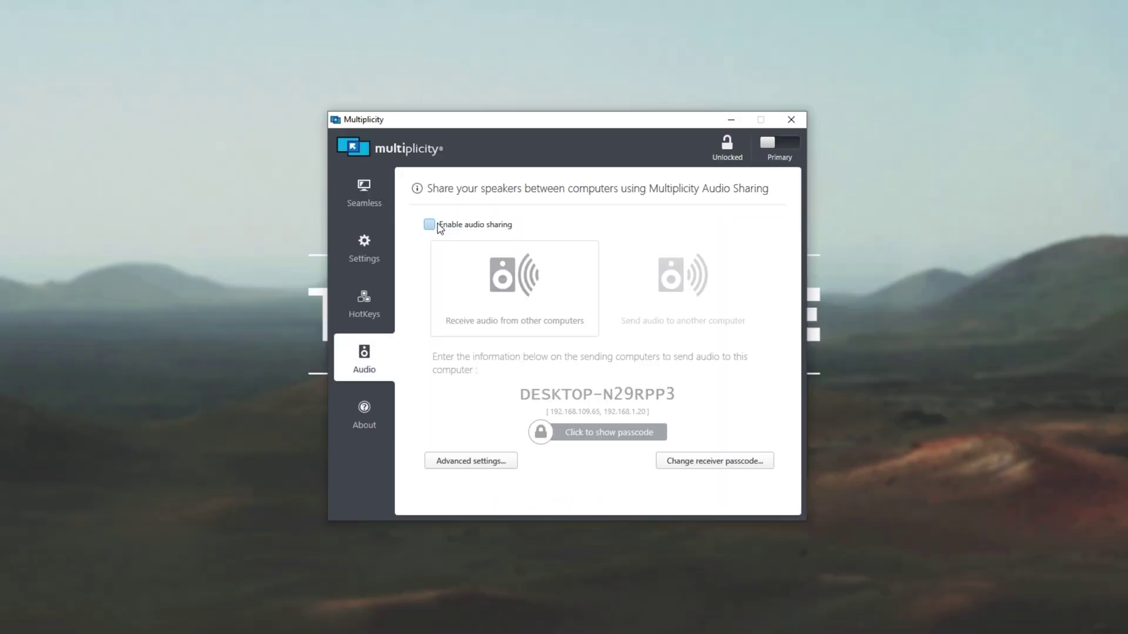
left_click(439, 226)
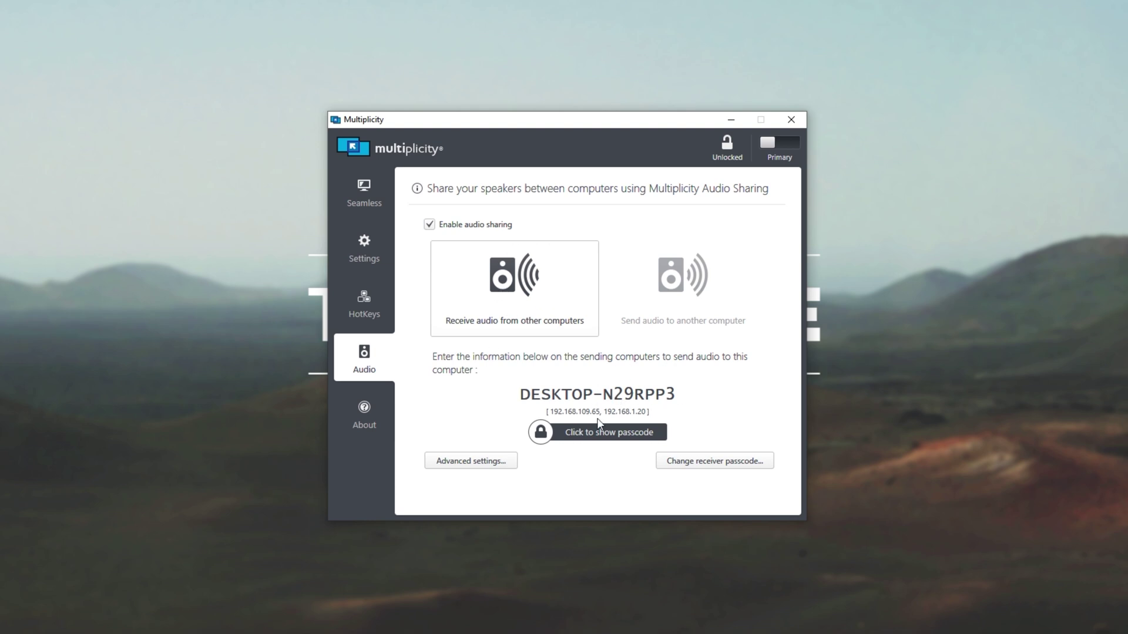
left_click(586, 433)
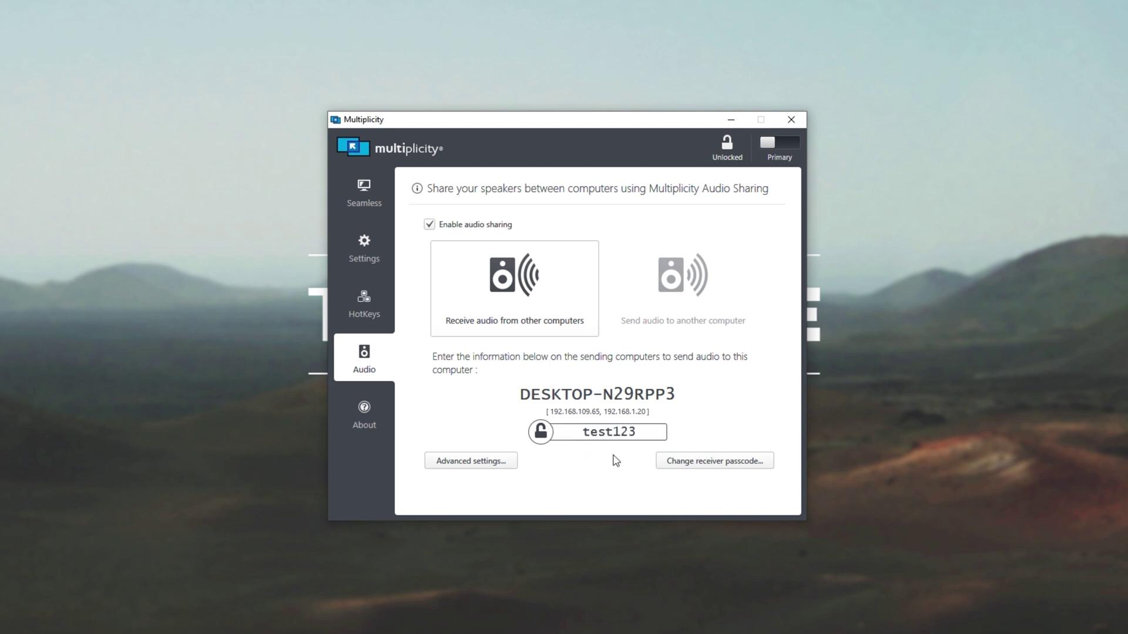
left_click(751, 462)
left_click(535, 320)
double_click(535, 320)
left_click(676, 355)
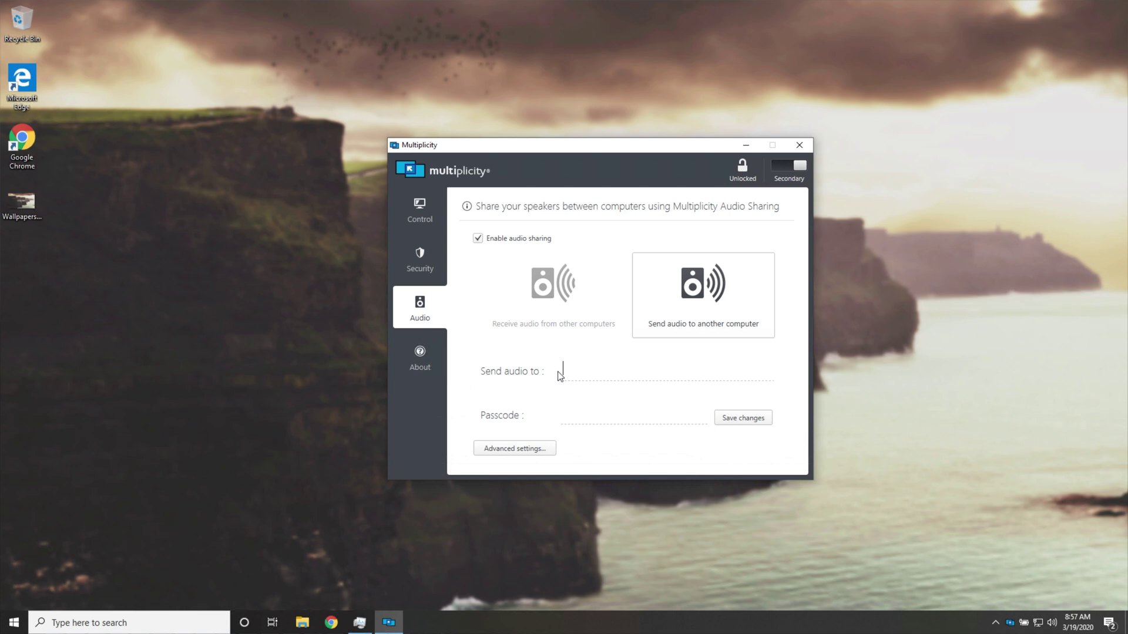
- Send the secondary's audio to DESKTOP-N29RPP3 with its receiver passcode, and review advanced audio-sending options
type("DESKTOP-N29RPP3")
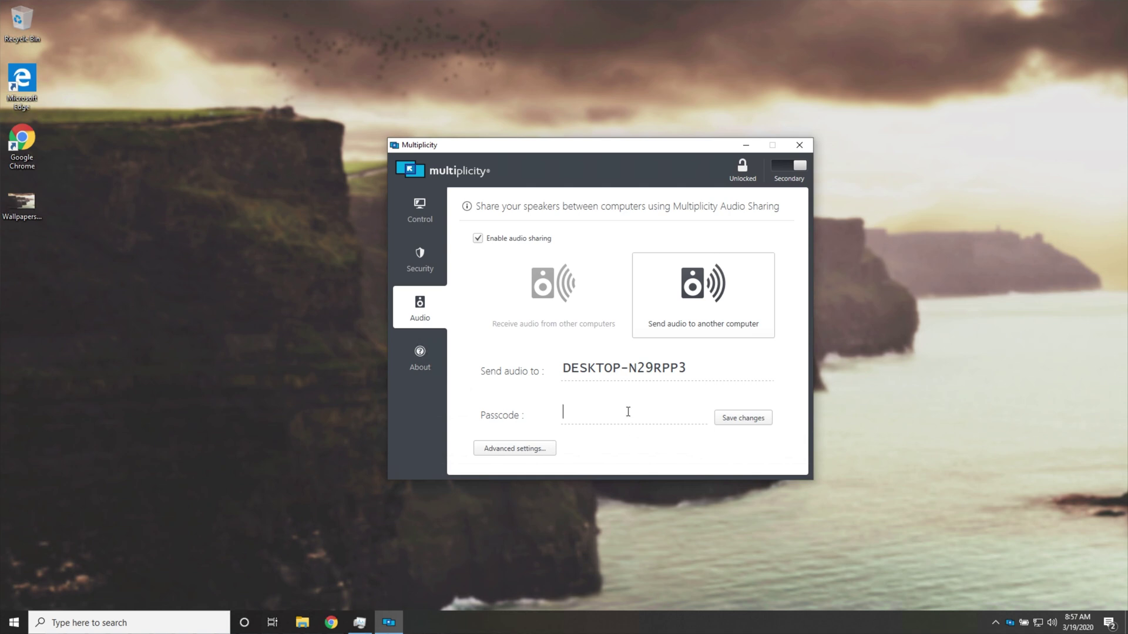
left_click(728, 421)
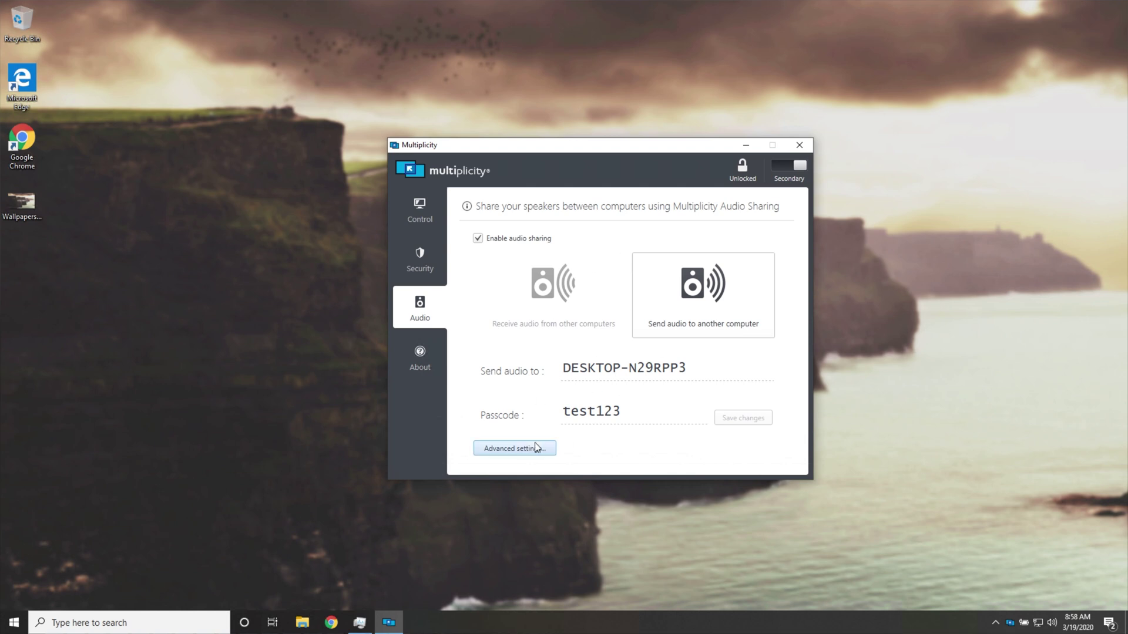
left_click(509, 449)
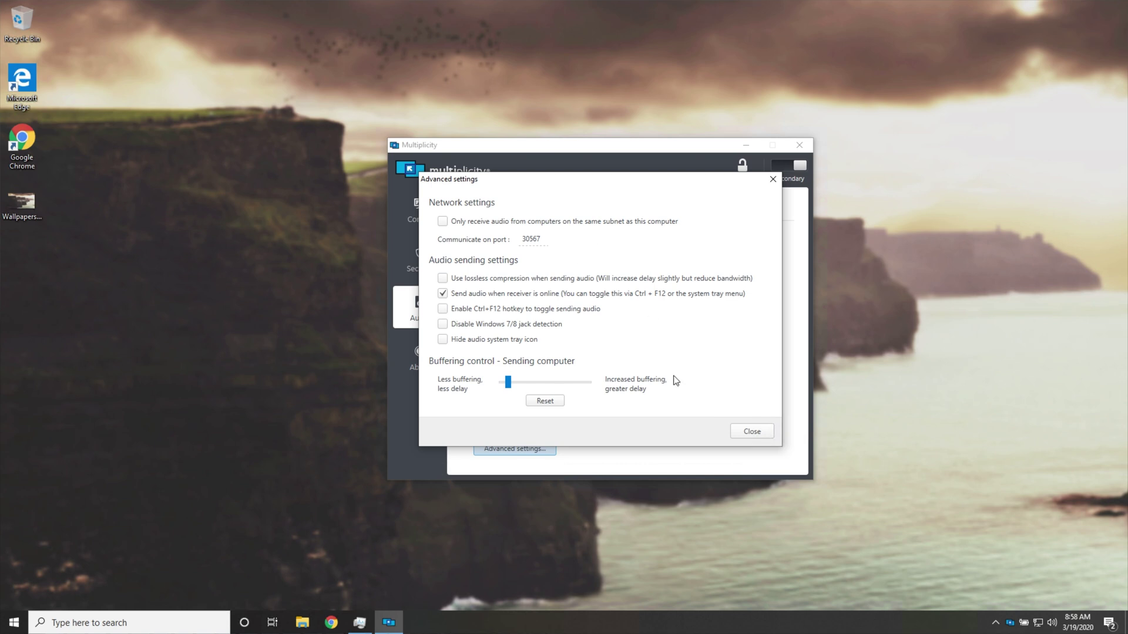
left_click(752, 432)
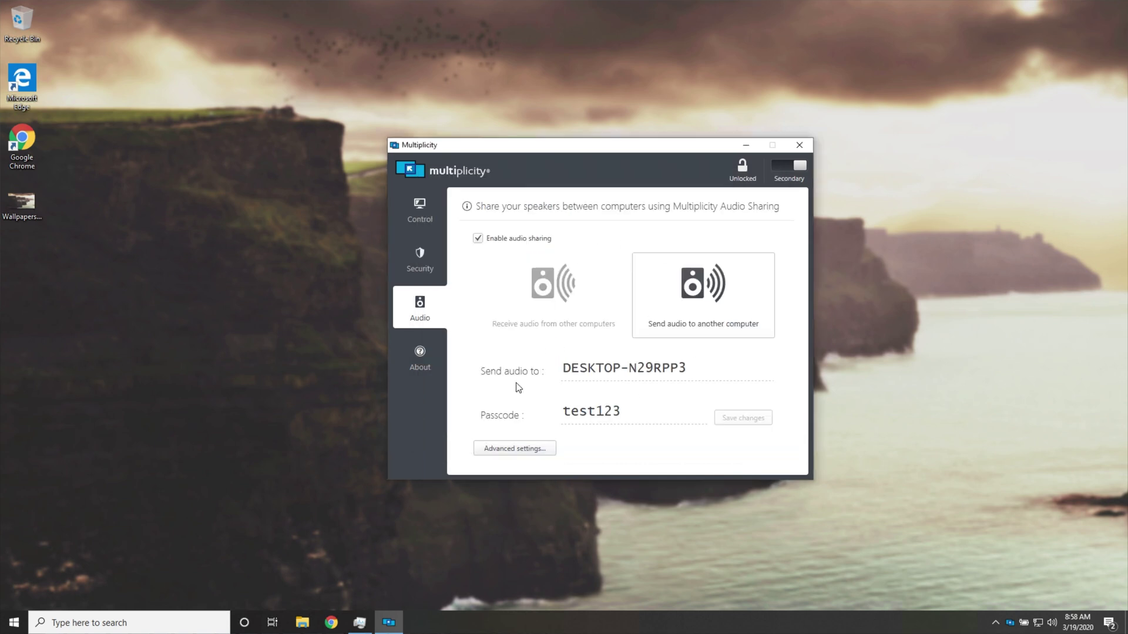
left_click(333, 623)
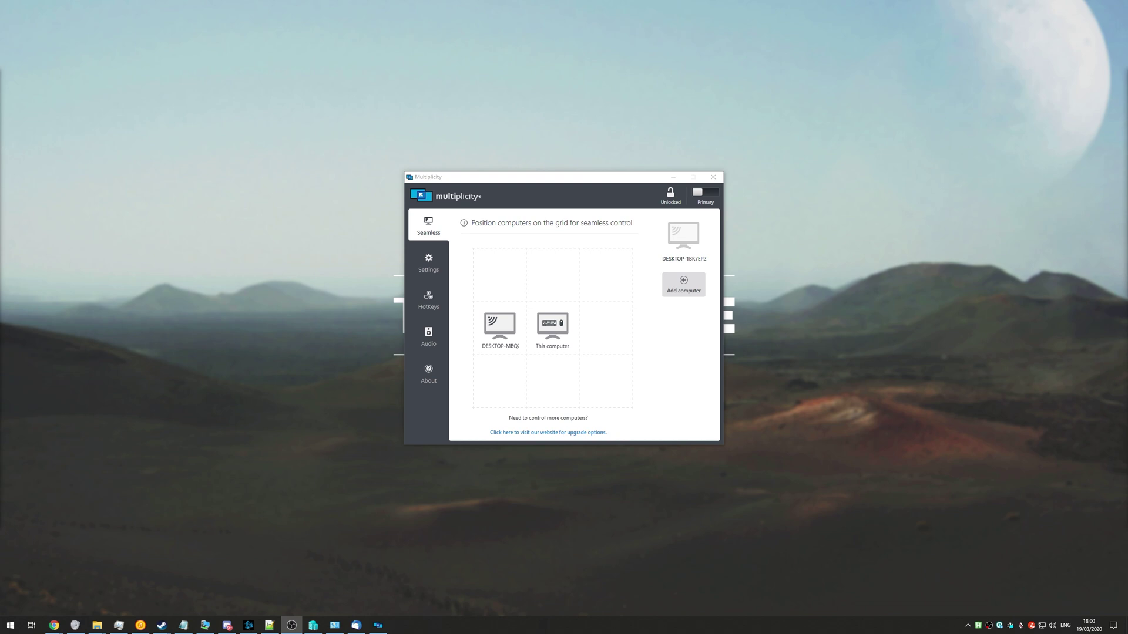
- Raise the Multiplicity Audio slider to maximum in Volume Mixer, then close the mixer
left_click_drag(1127, 317, 871, 458)
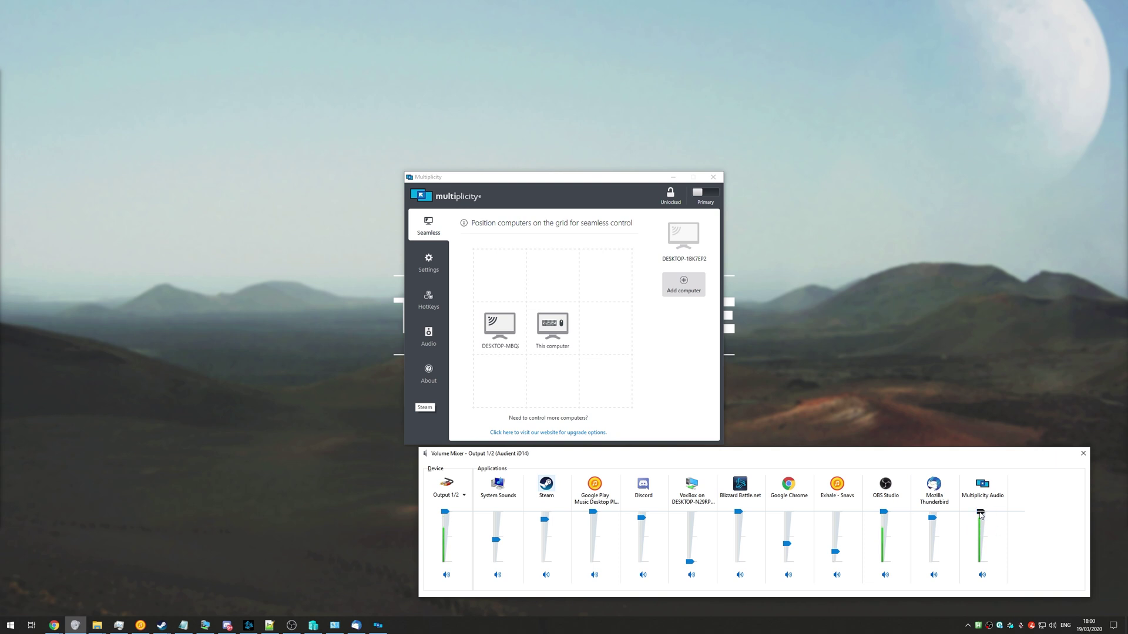
left_click_drag(982, 521, 916, 549)
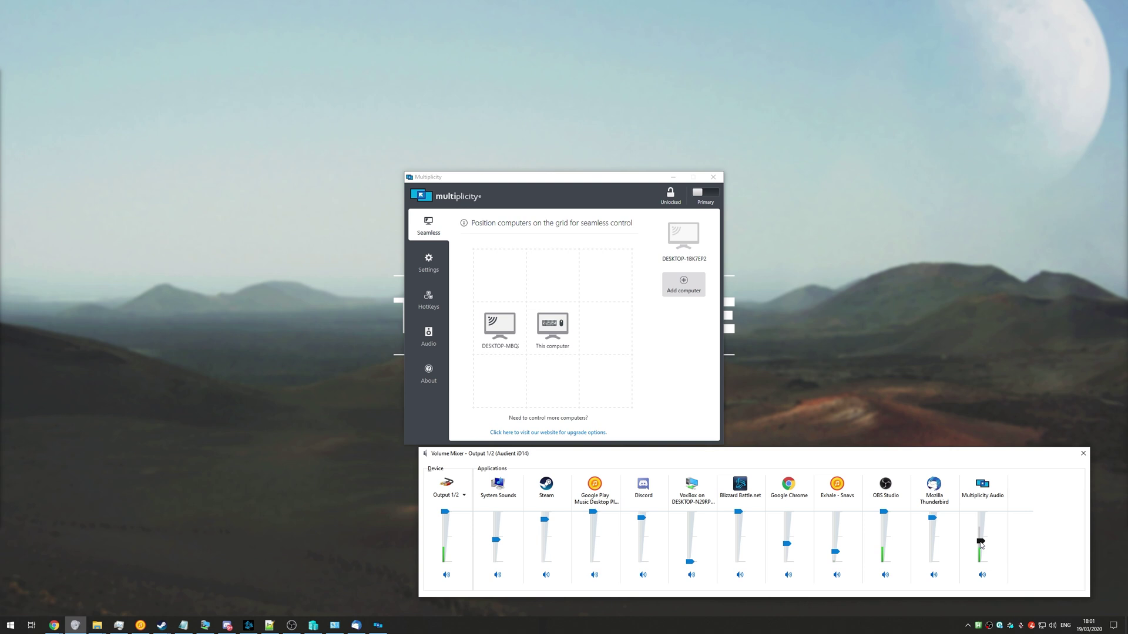
scroll(980, 544, "up", 5)
scroll(985, 547, "down", 3)
scroll(982, 554, "down", 1)
left_click_drag(980, 554, 981, 511)
left_click(1083, 454)
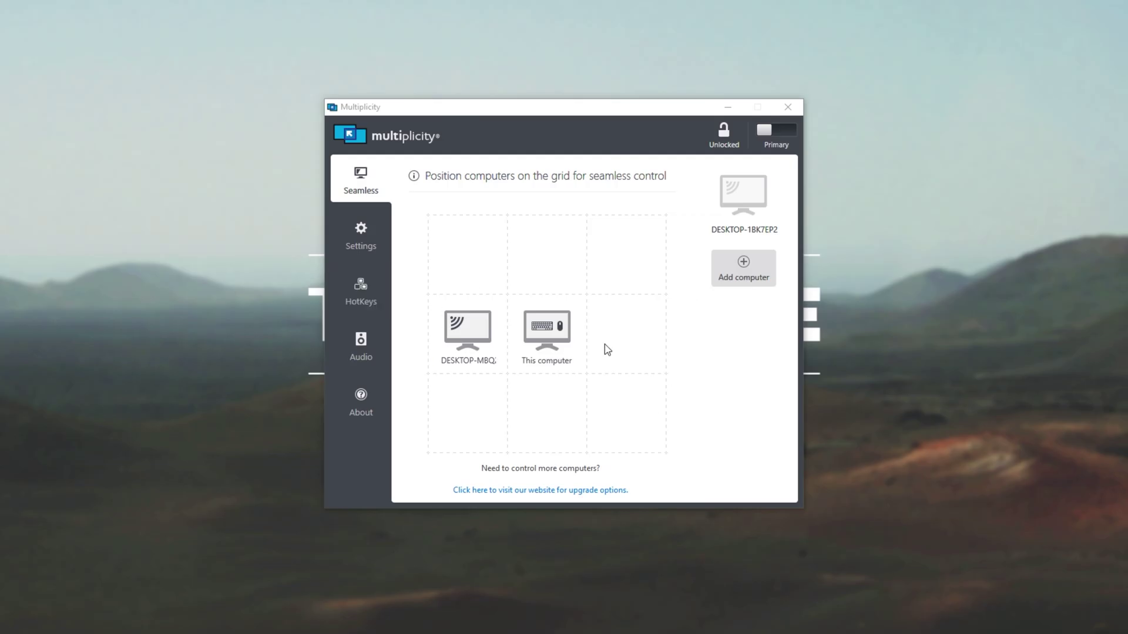
- Select DESKTOP-MBQ in the layout and browse to the HotKeys settings
left_click(499, 328)
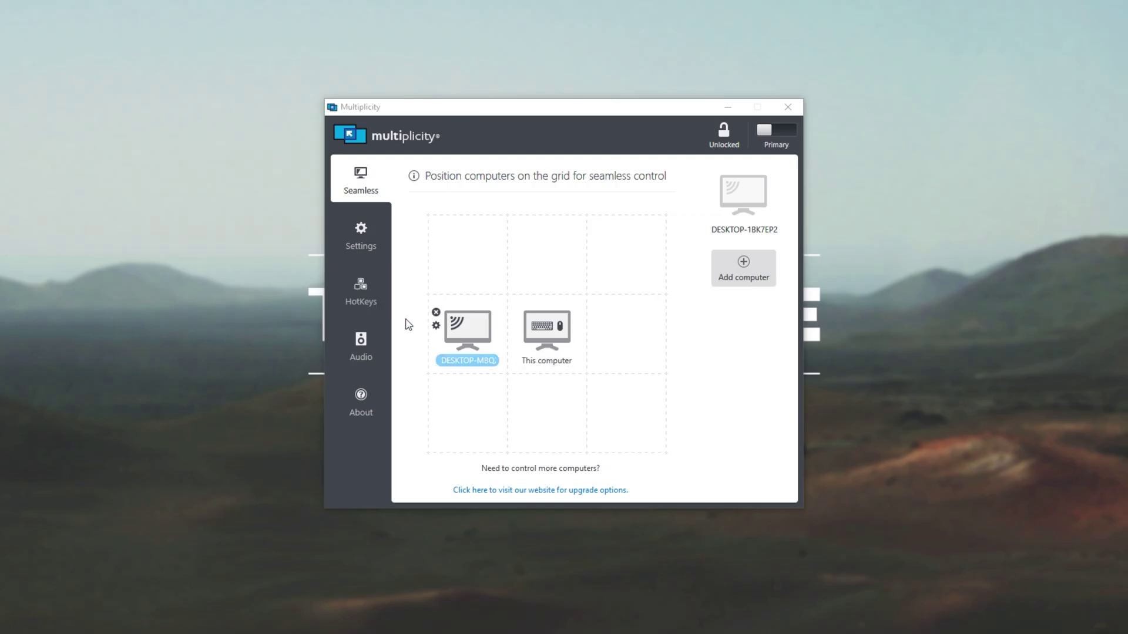
left_click(367, 250)
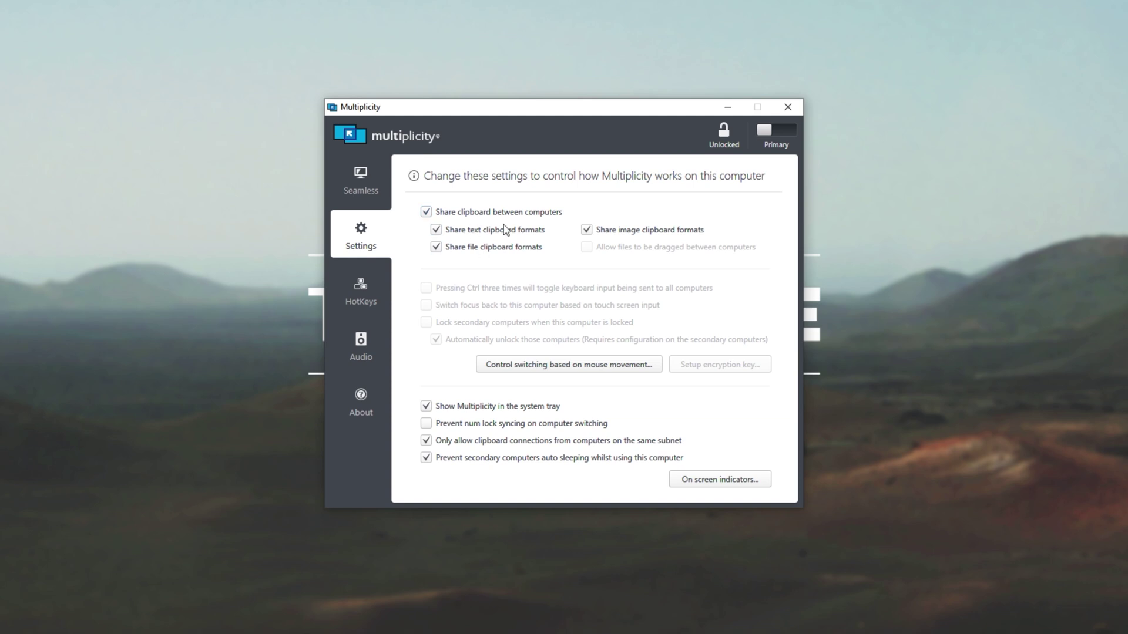
left_click(361, 302)
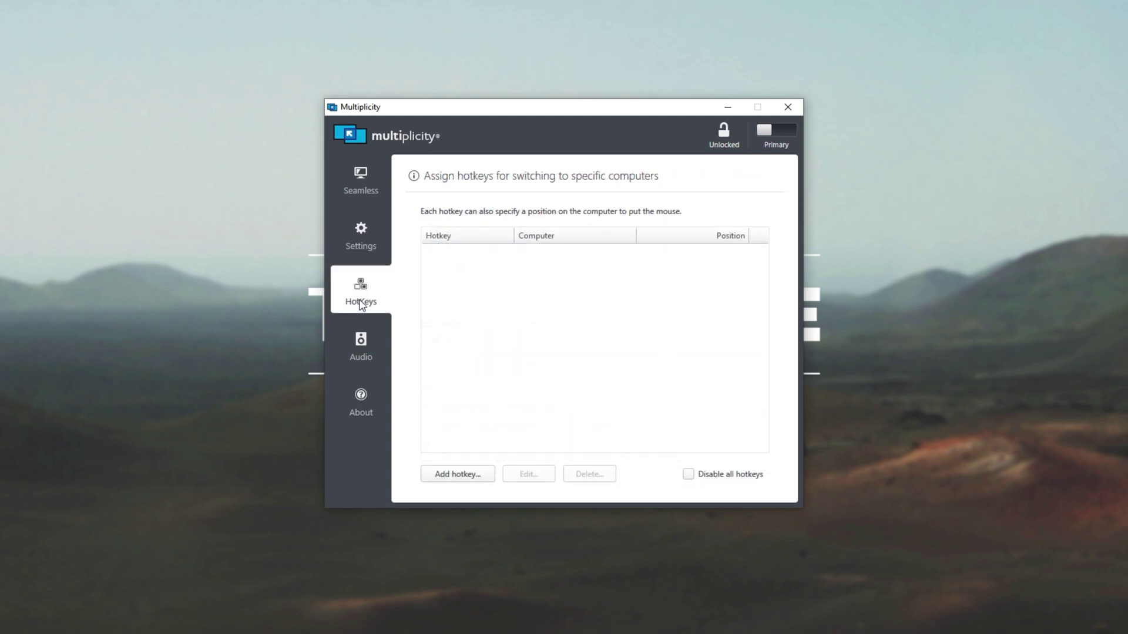
- Add a Ctrl + 5 keyboard-shortcut hotkey switching to Computer on LEFT, then view version 3.44 info
left_click(449, 477)
left_click(578, 278)
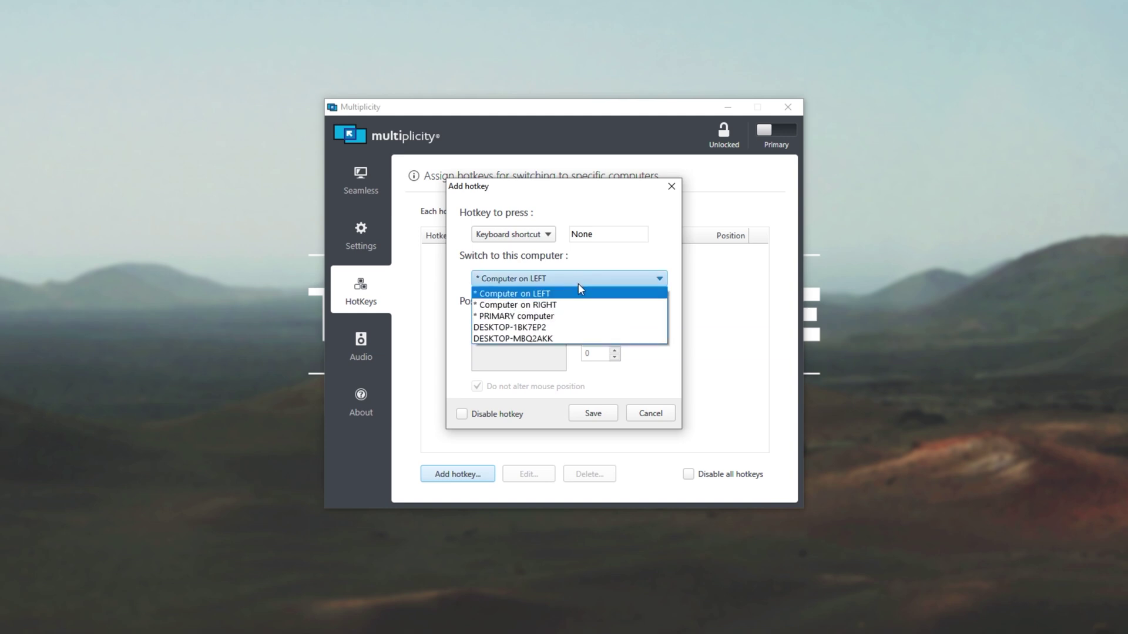
left_click(576, 294)
left_click(532, 236)
left_click(581, 257)
left_click(611, 277)
left_click(600, 289)
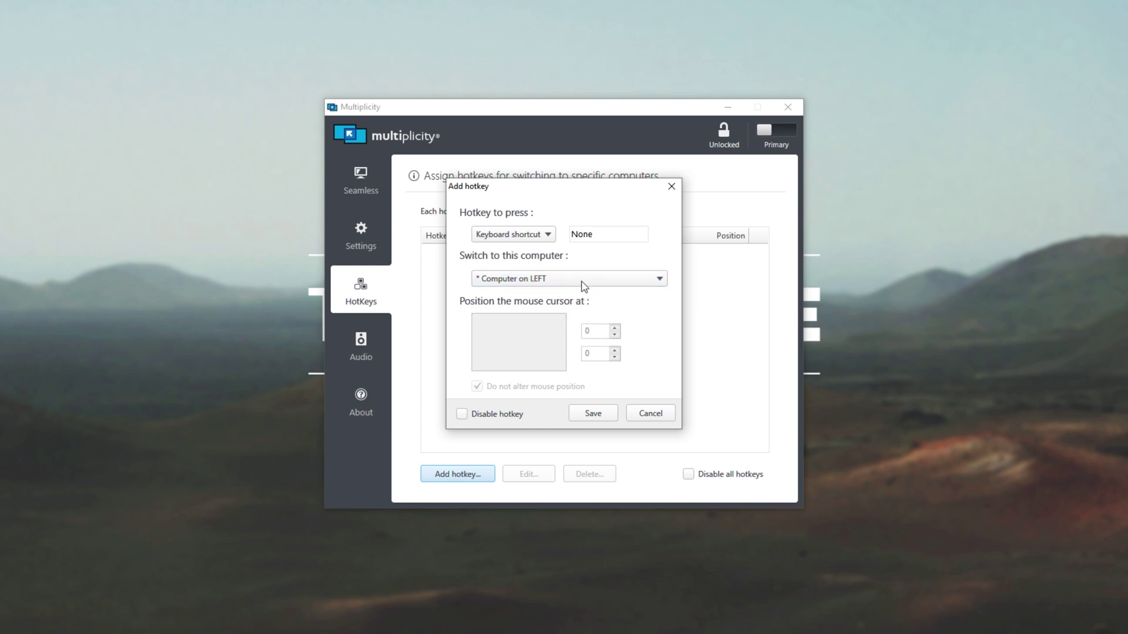
left_click(532, 233)
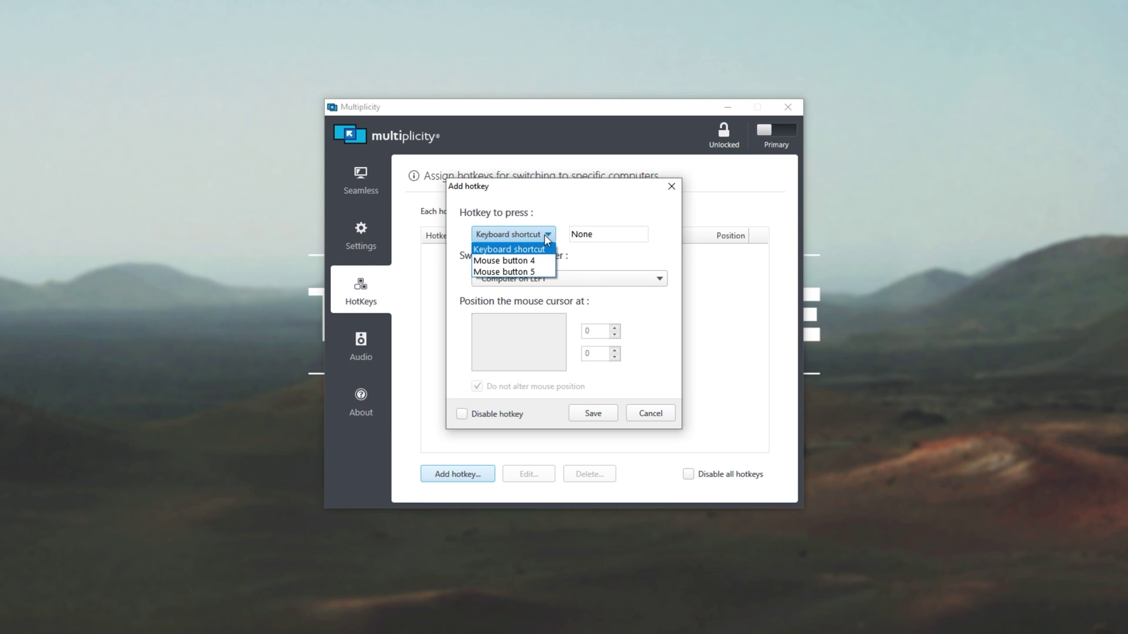
left_click(544, 234)
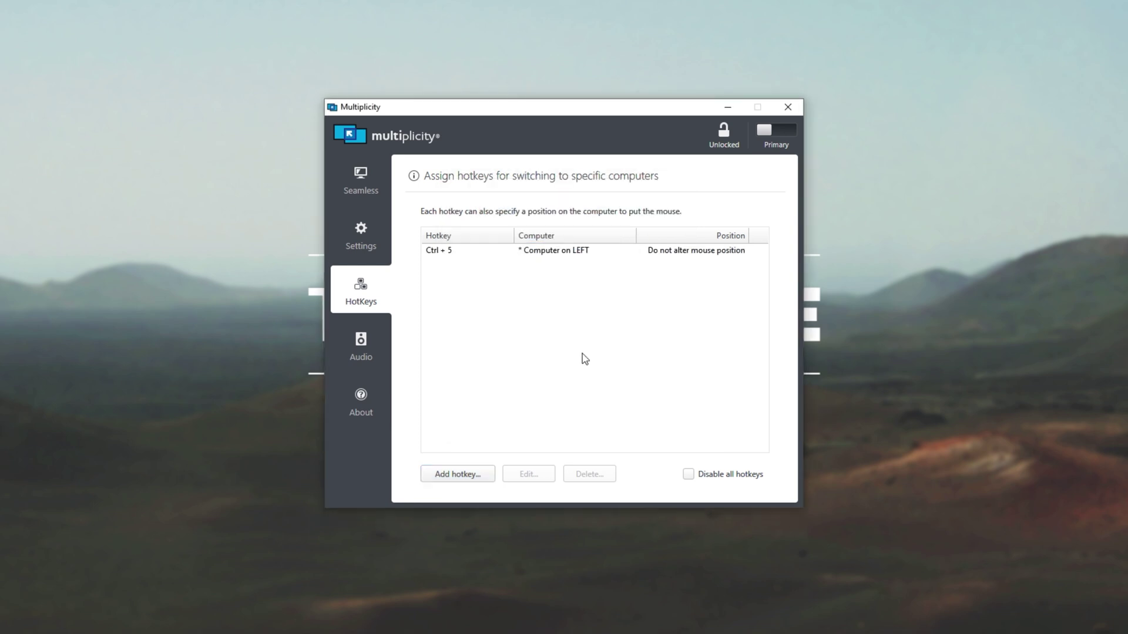
left_click(362, 410)
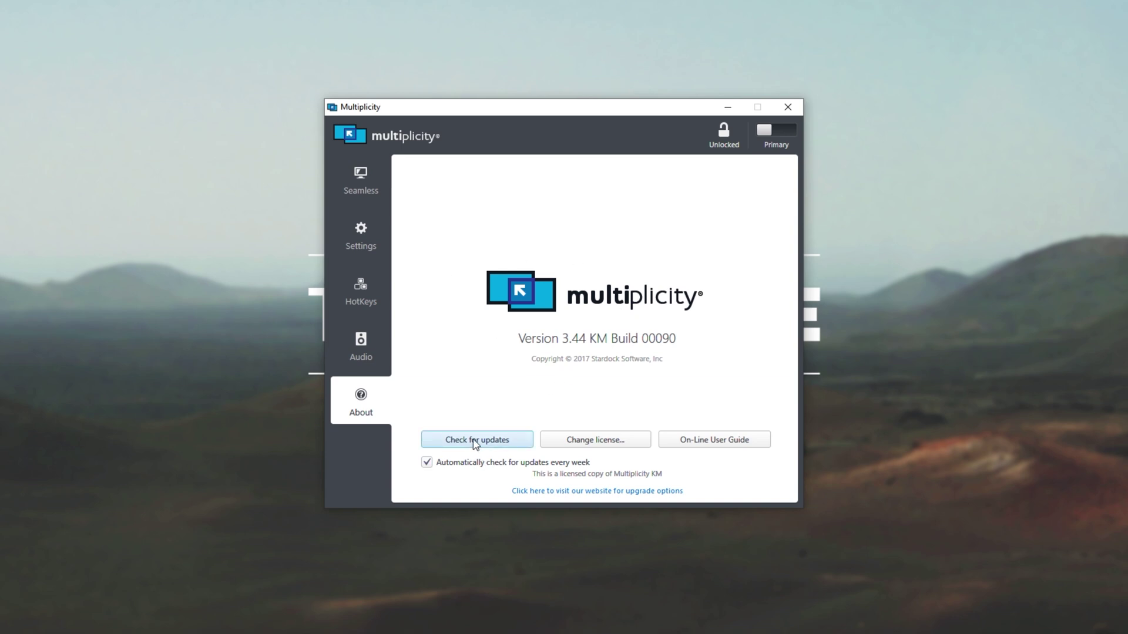
- Lock the Multiplicity settings and verify the Settings page is greyed out
left_click(356, 180)
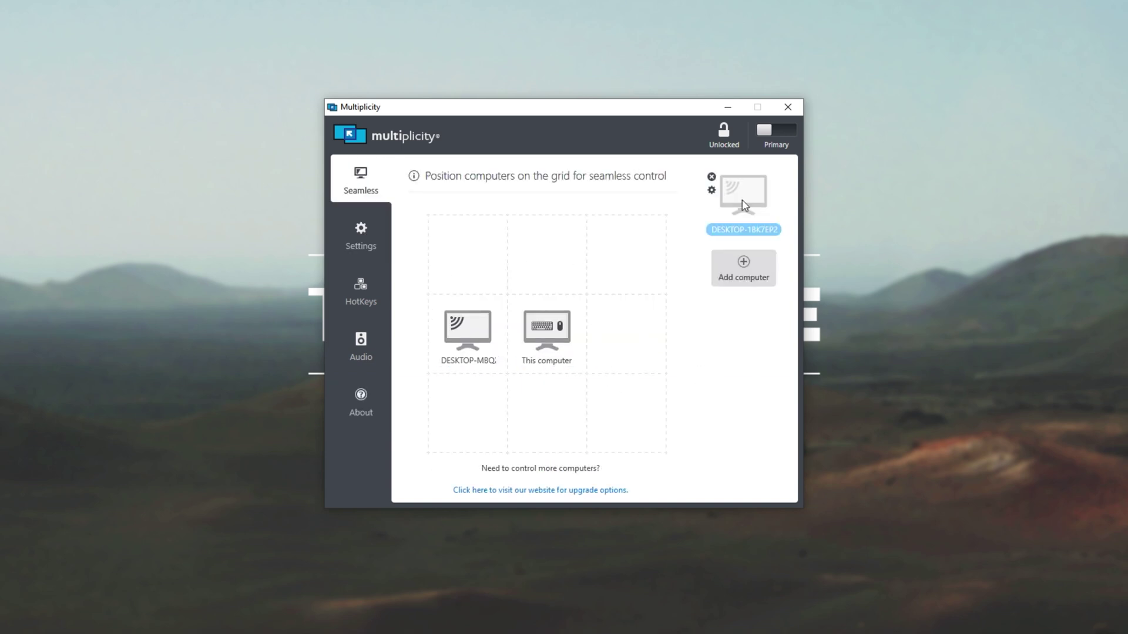
left_click(722, 136)
left_click(621, 345)
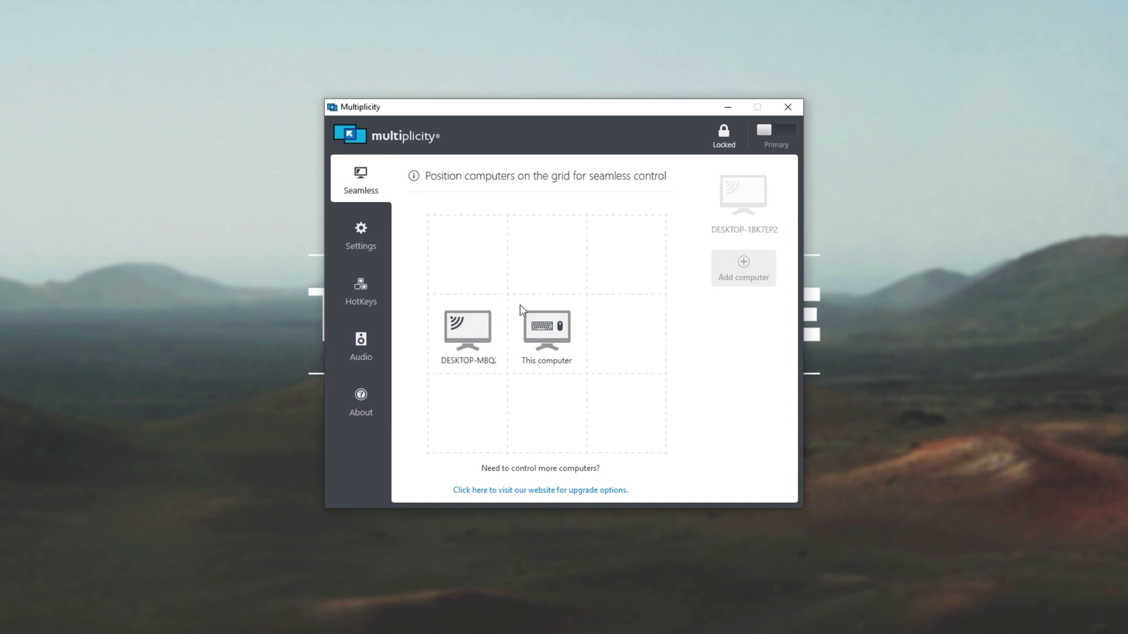
left_click(361, 237)
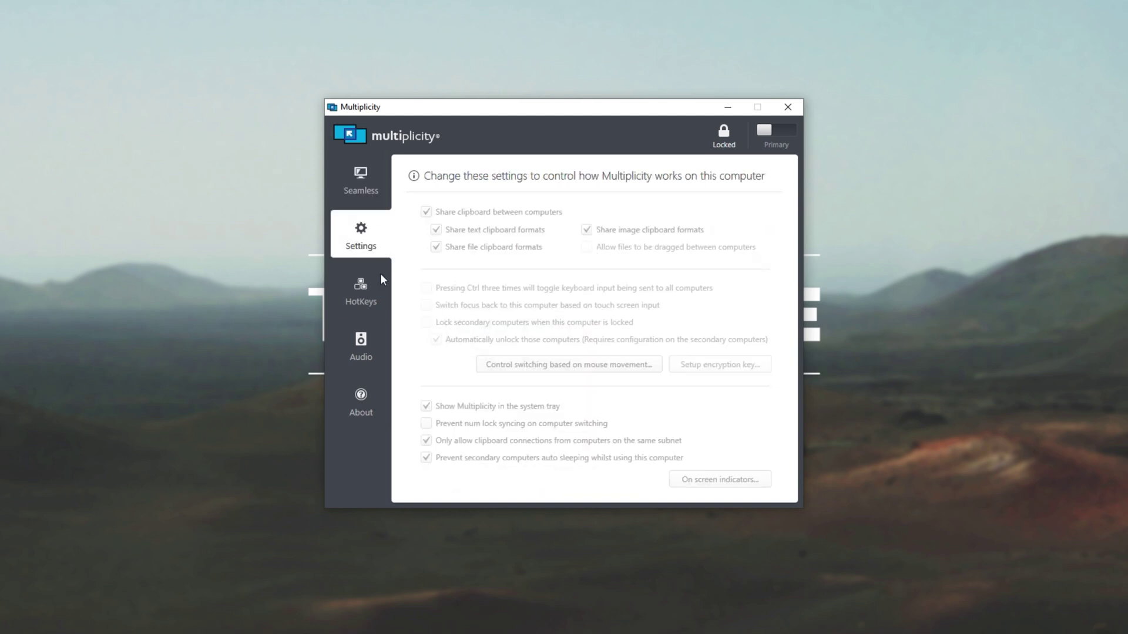
left_click(375, 293)
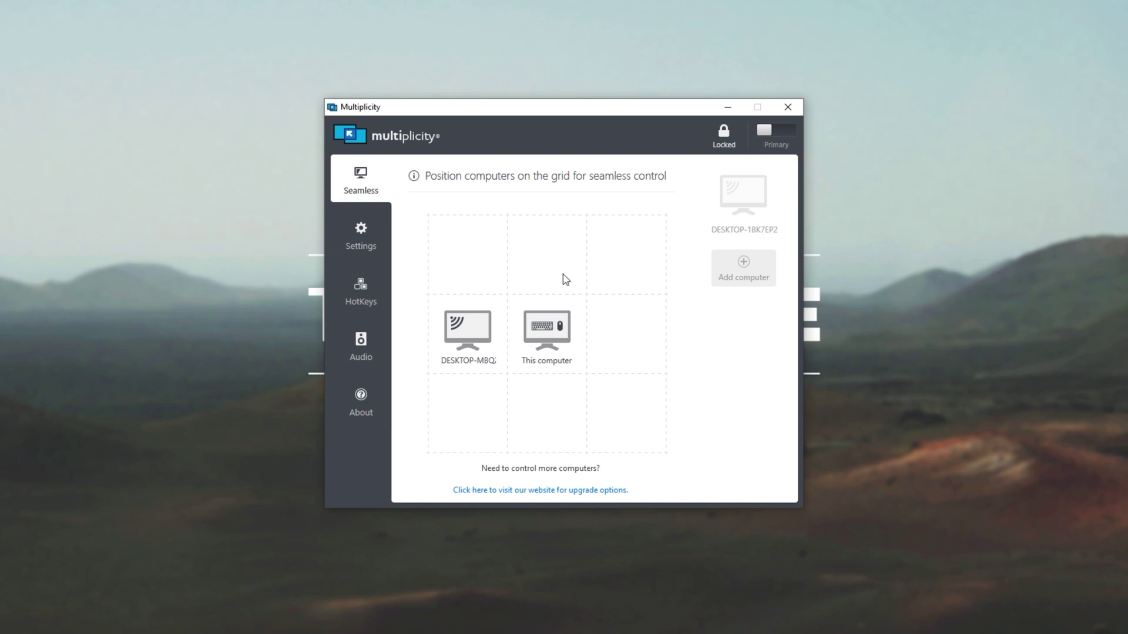
- Unlock the settings again, keeping DESKTOP-MBQ left of This computer
left_click(724, 133)
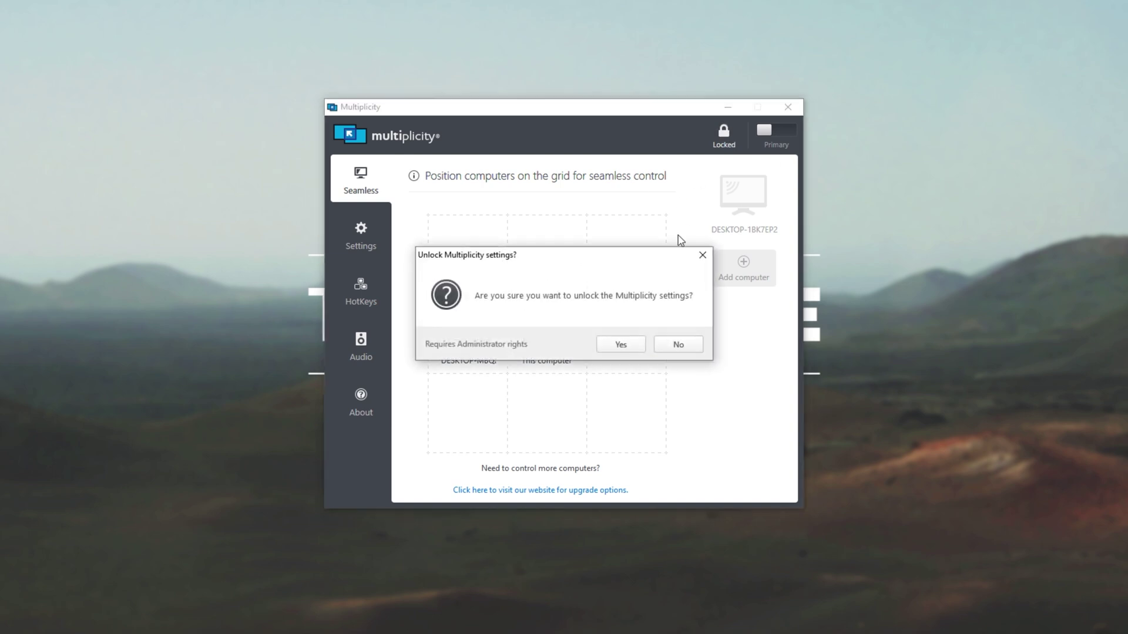
left_click(637, 342)
mouse_move(473, 351)
left_mouse_down()
mouse_move(430, 331)
mouse_move(483, 351)
left_mouse_up()
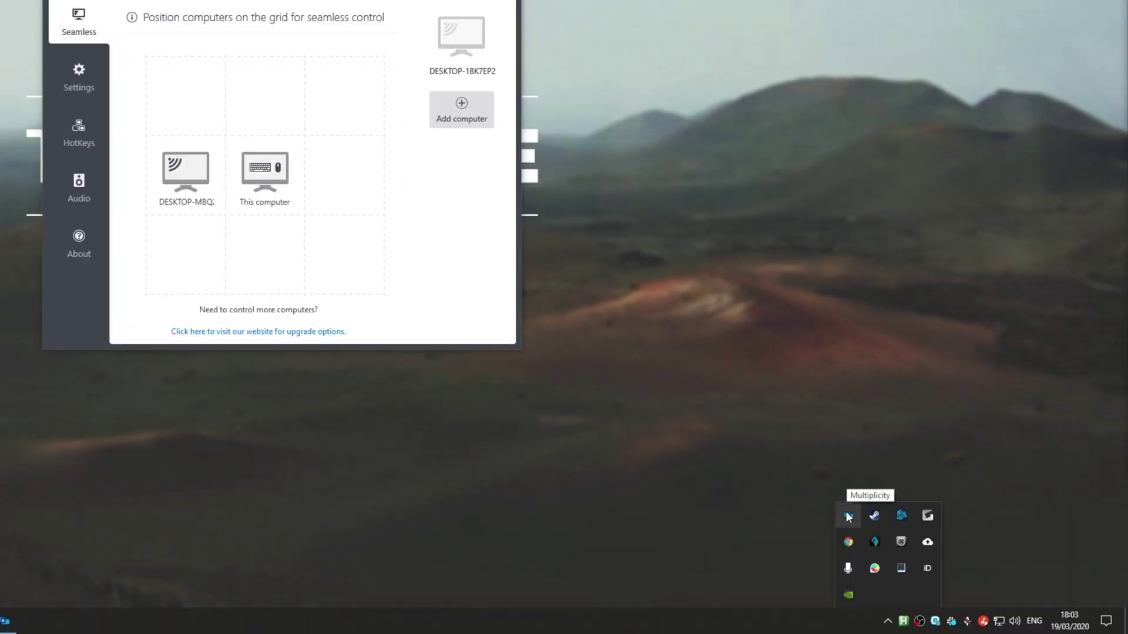
- Unload Multiplicity from its system-tray icon menu
right_click(849, 517)
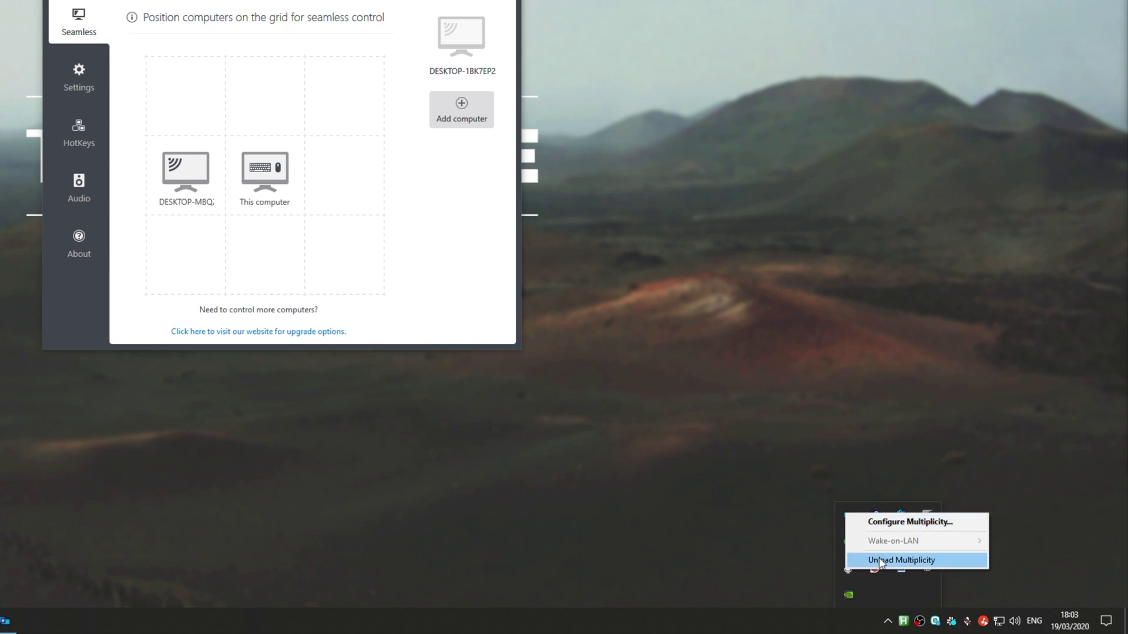
left_click(711, 422)
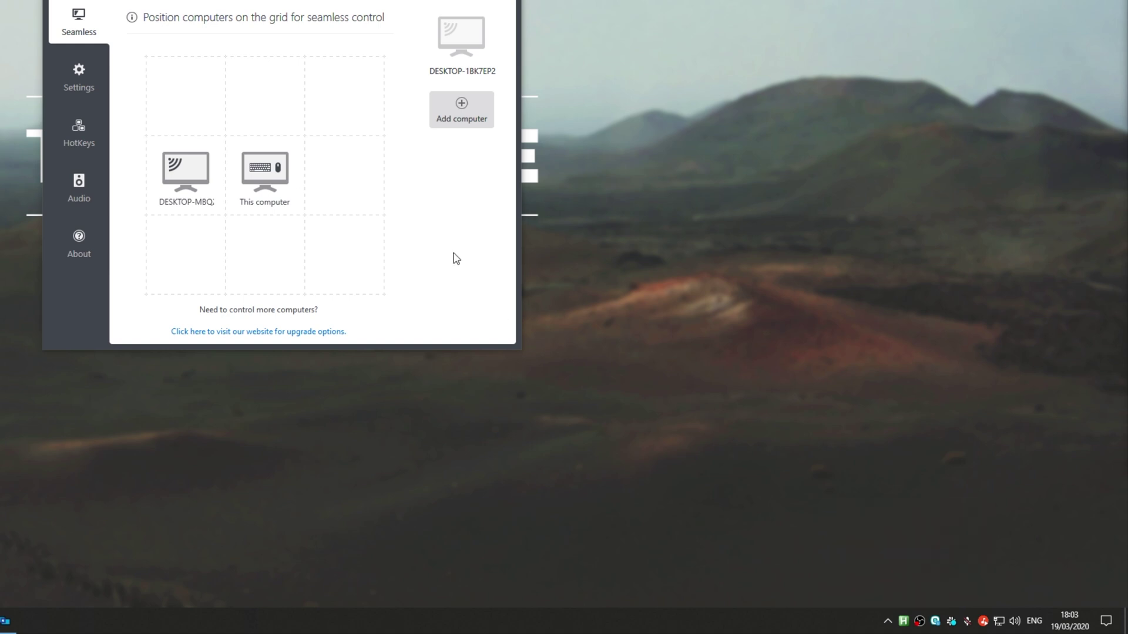